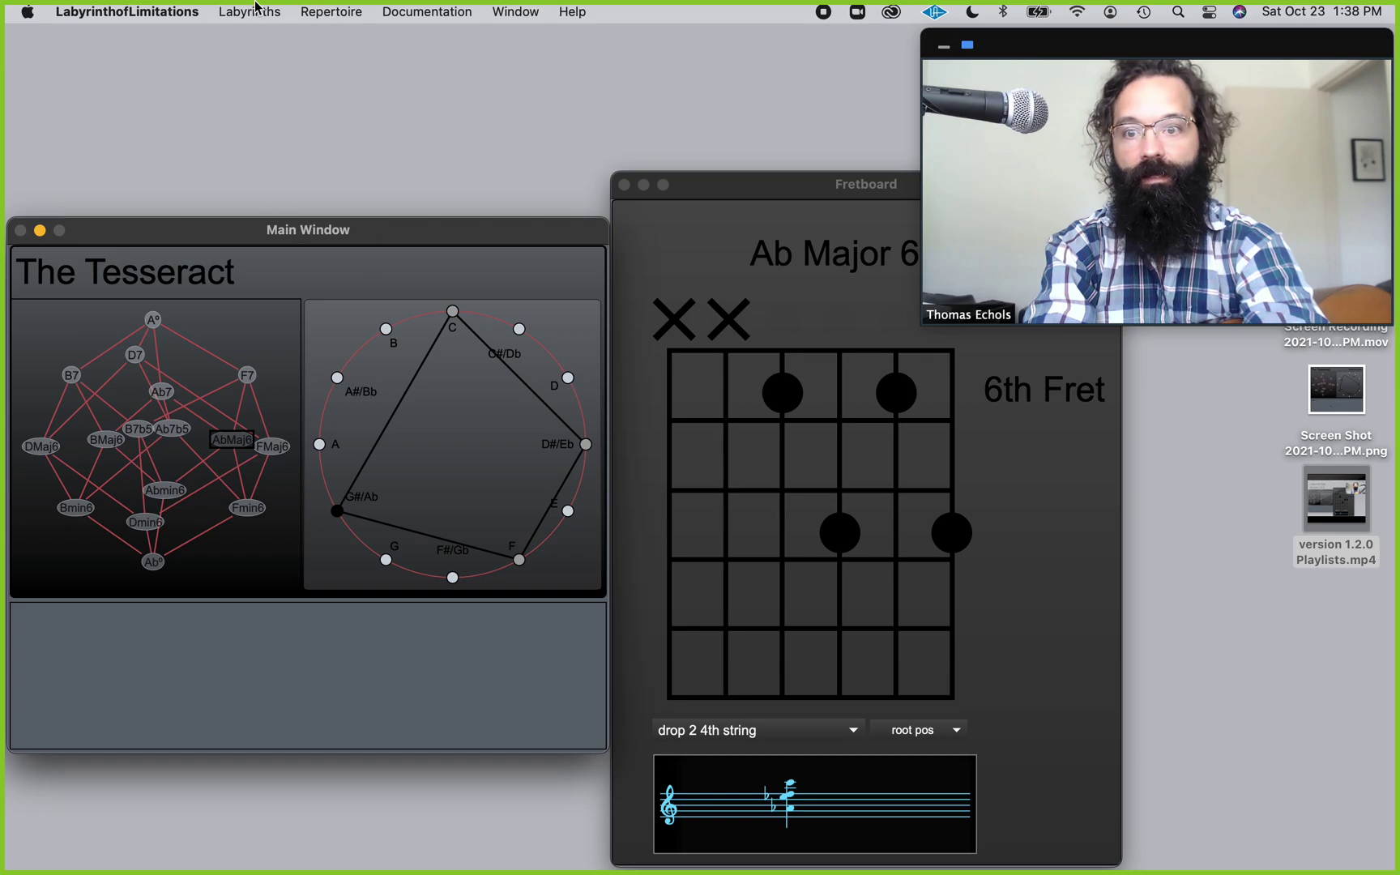
# Open the Synthesizer and Complex Synthesizer windows.
pyautogui.click(252, 9)
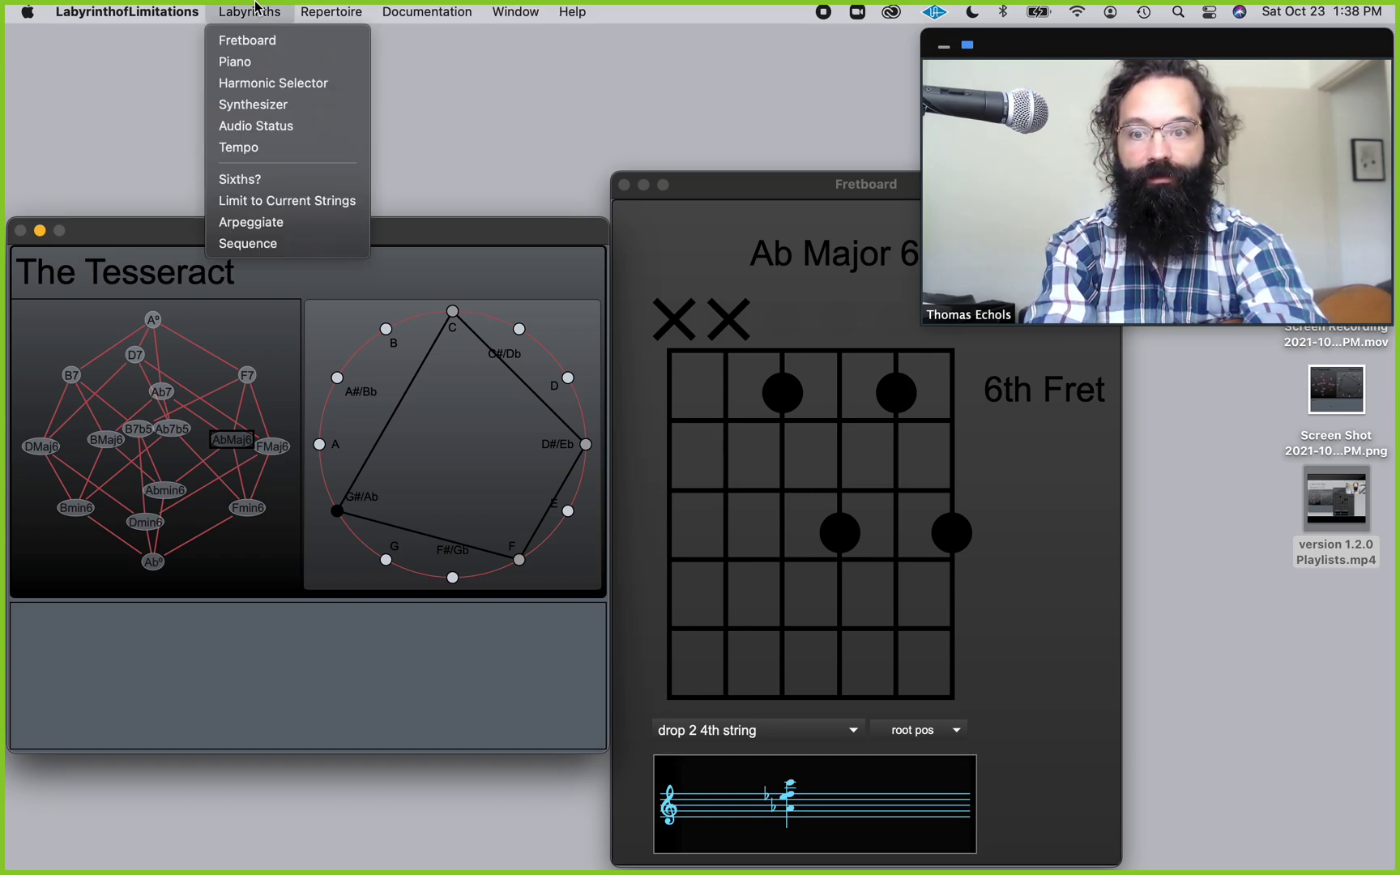
pyautogui.click(450, 235)
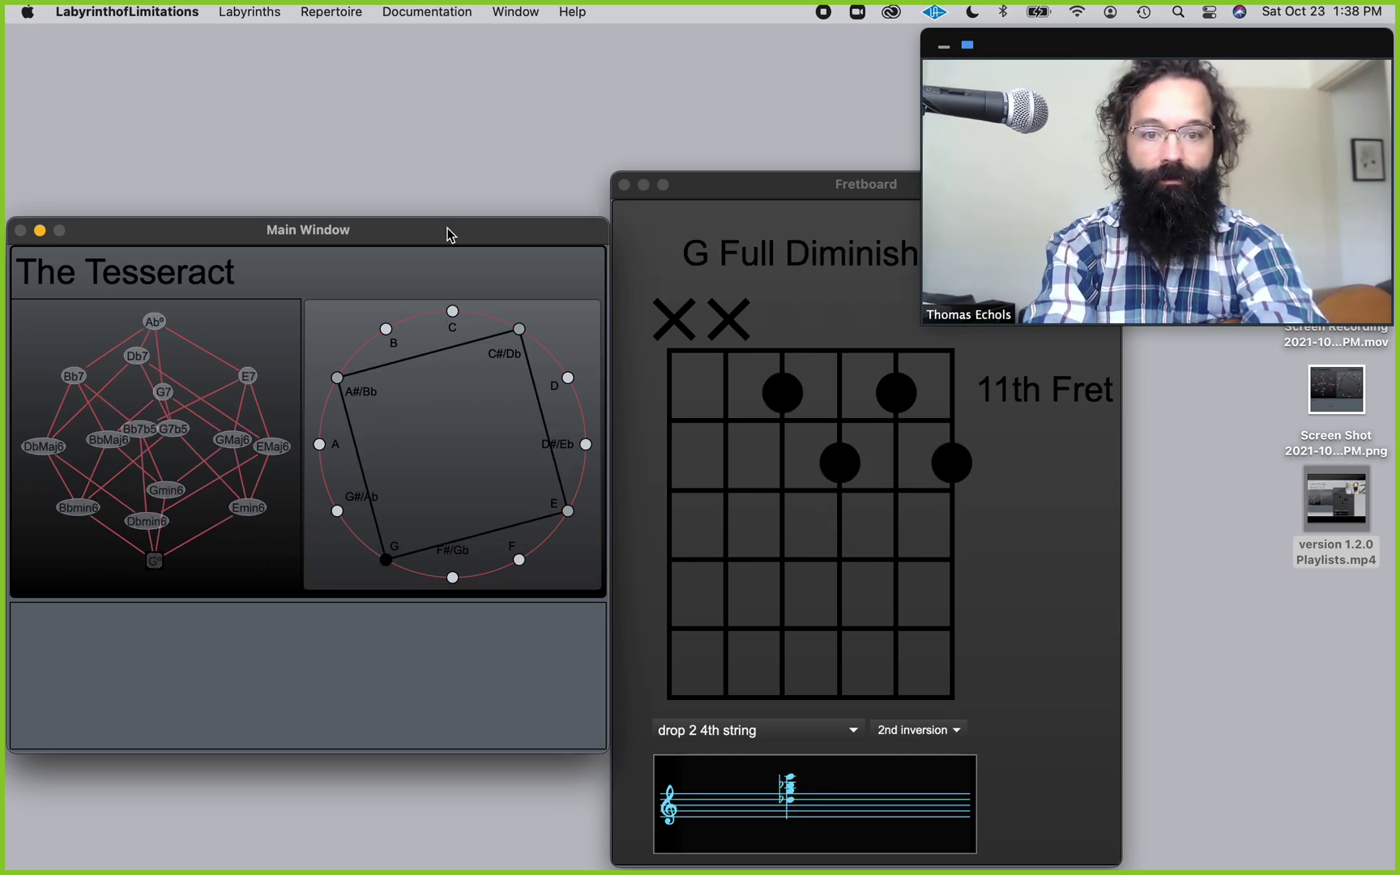
pyautogui.click(262, 16)
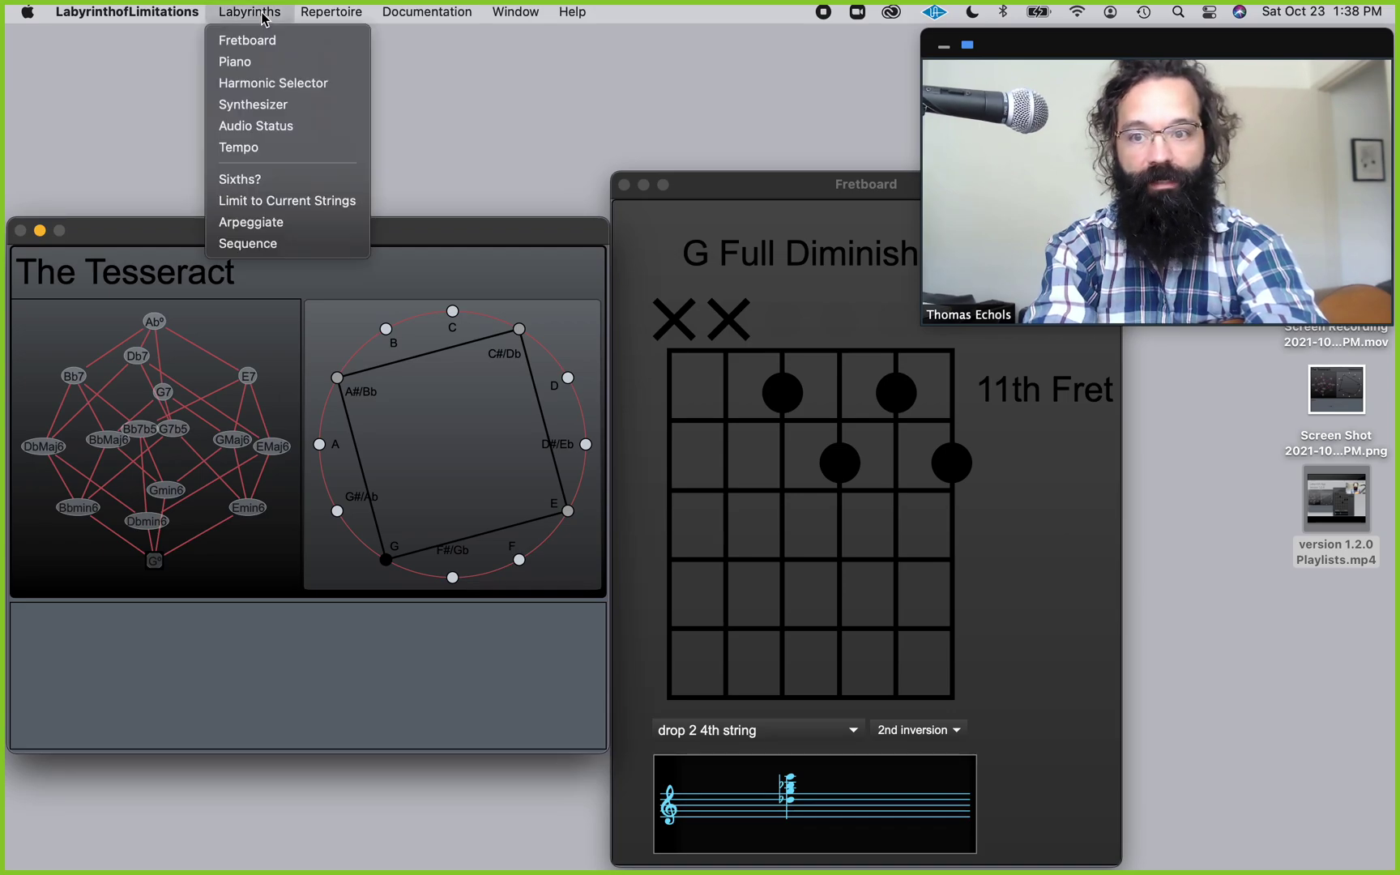
pyautogui.click(276, 105)
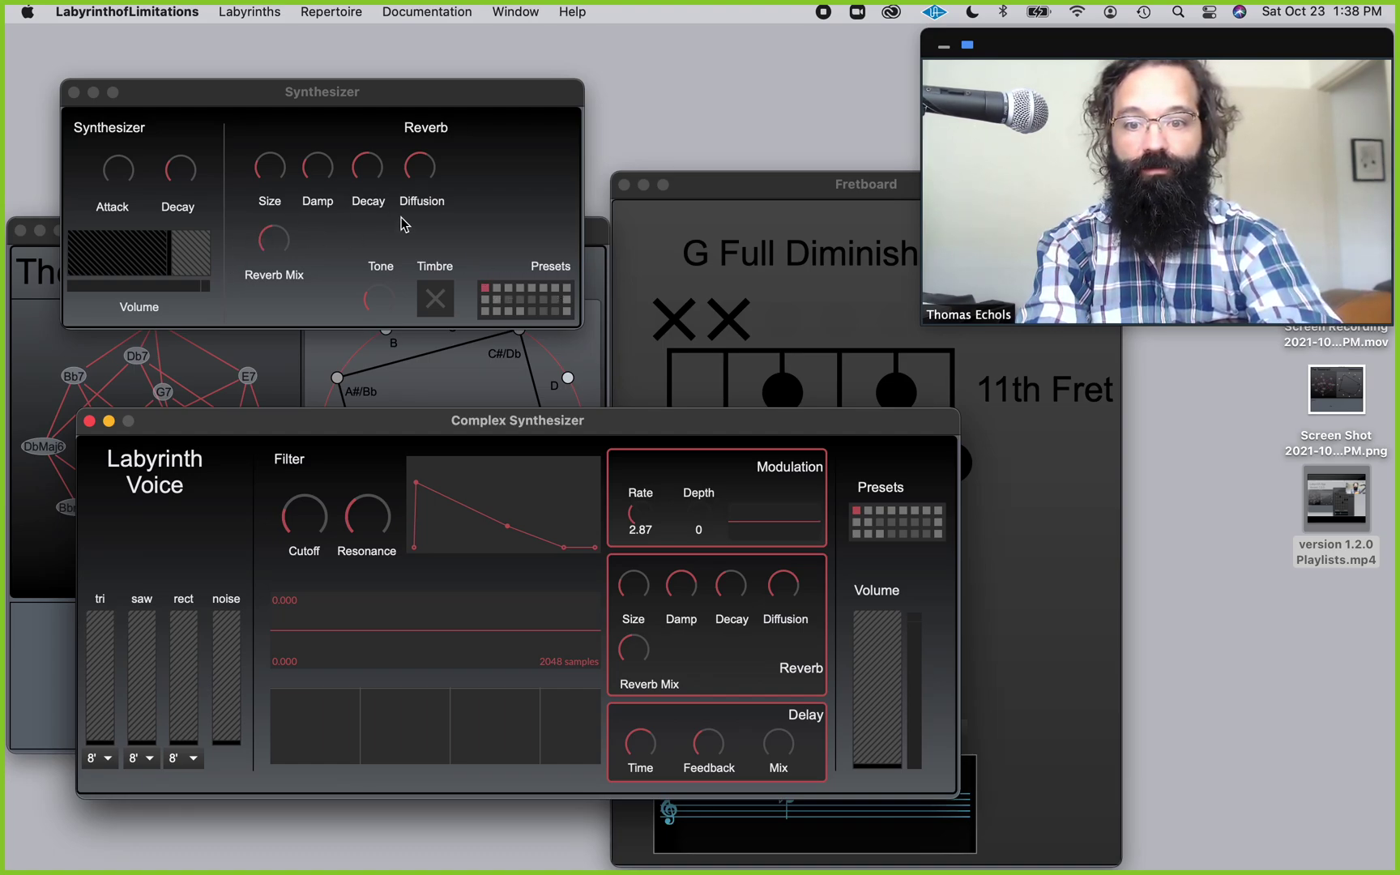
# Audition synthesizer presets 2, 3 and 4, raising the attack and switching off Timbre on preset 4.
pyautogui.click(500, 288)
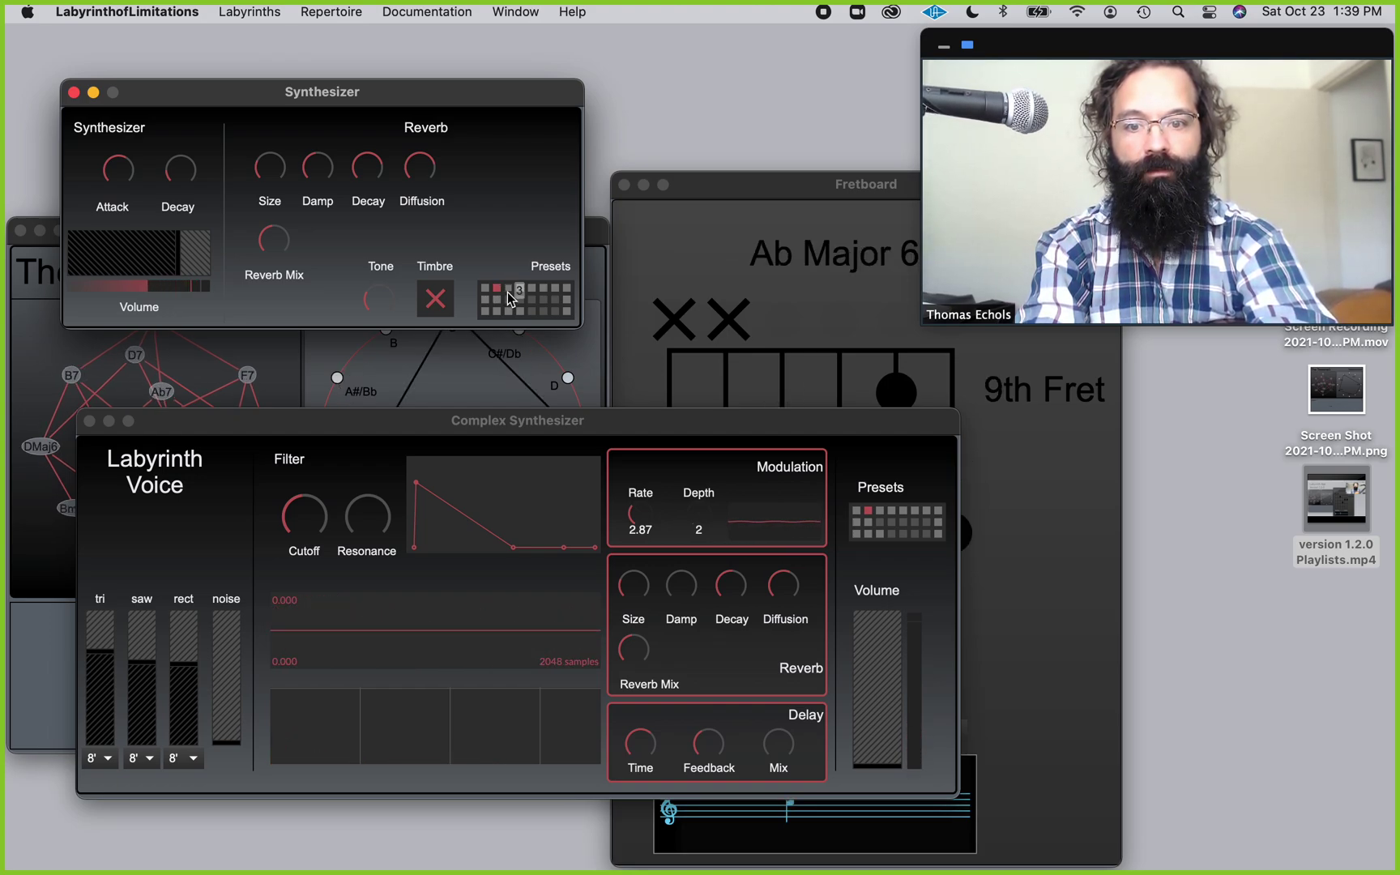
pyautogui.click(508, 290)
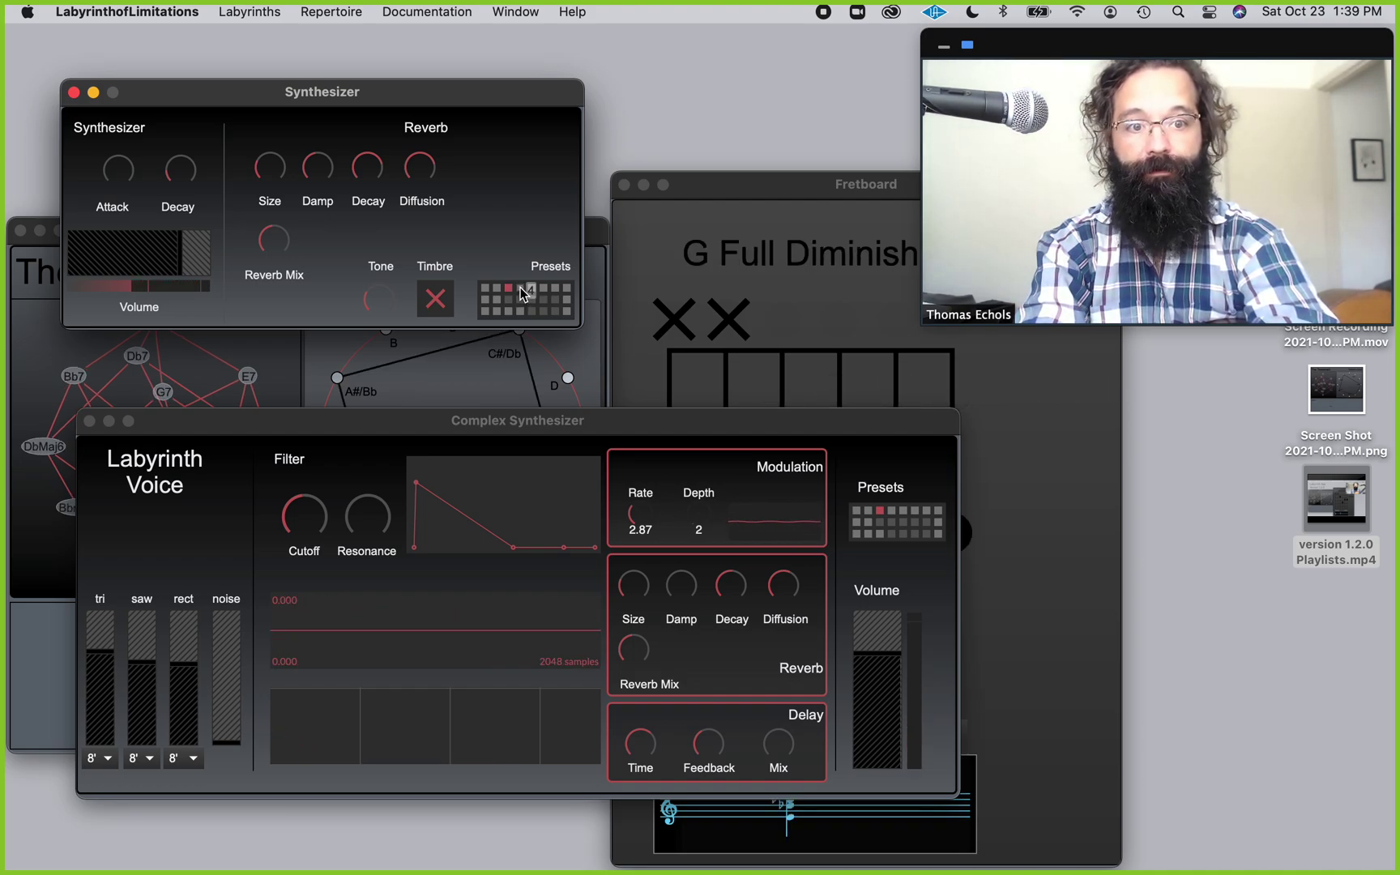
pyautogui.click(521, 287)
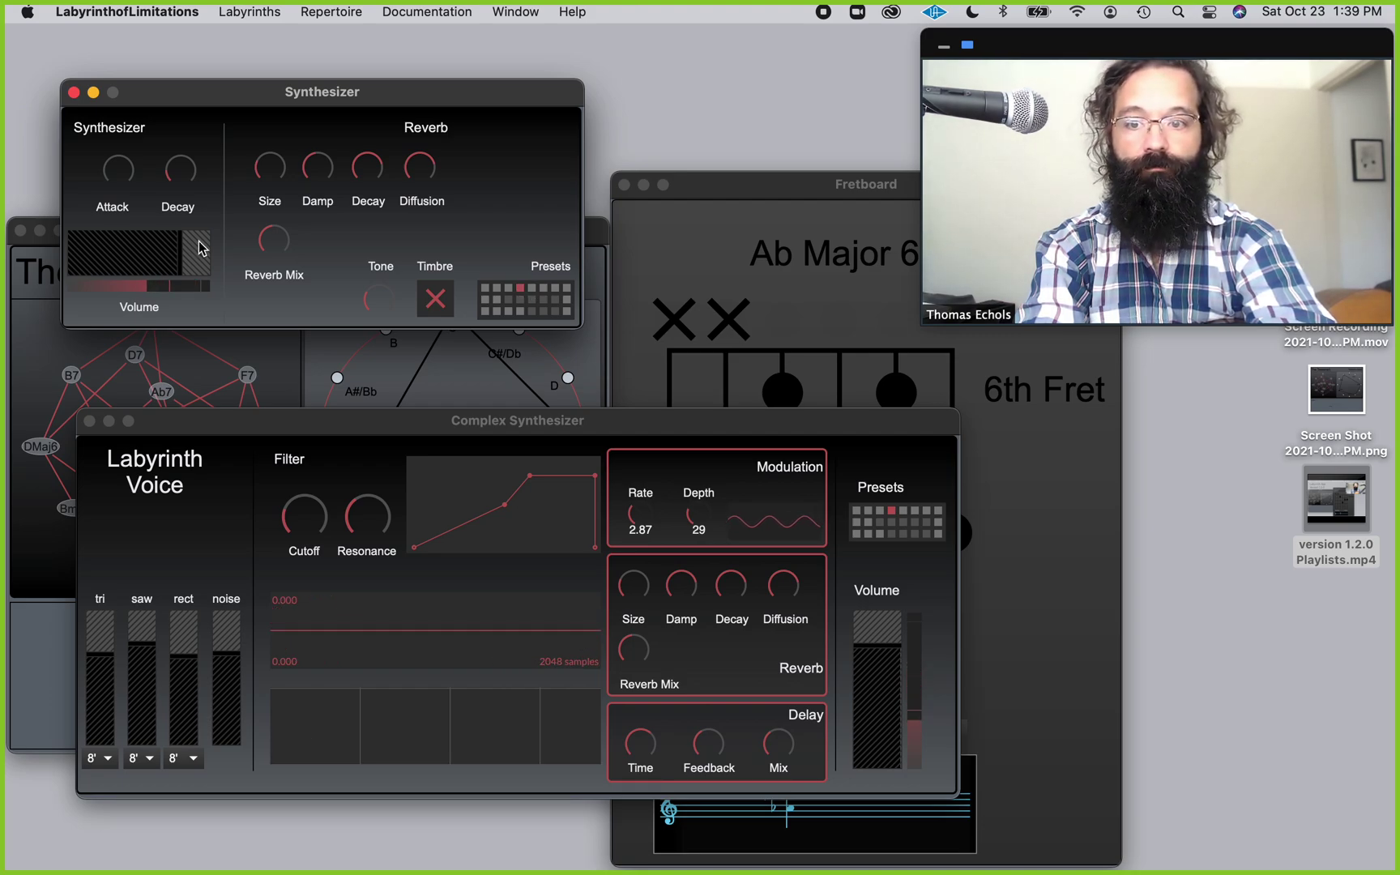
pyautogui.moveTo(119, 180); pyautogui.dragTo(119, 165)
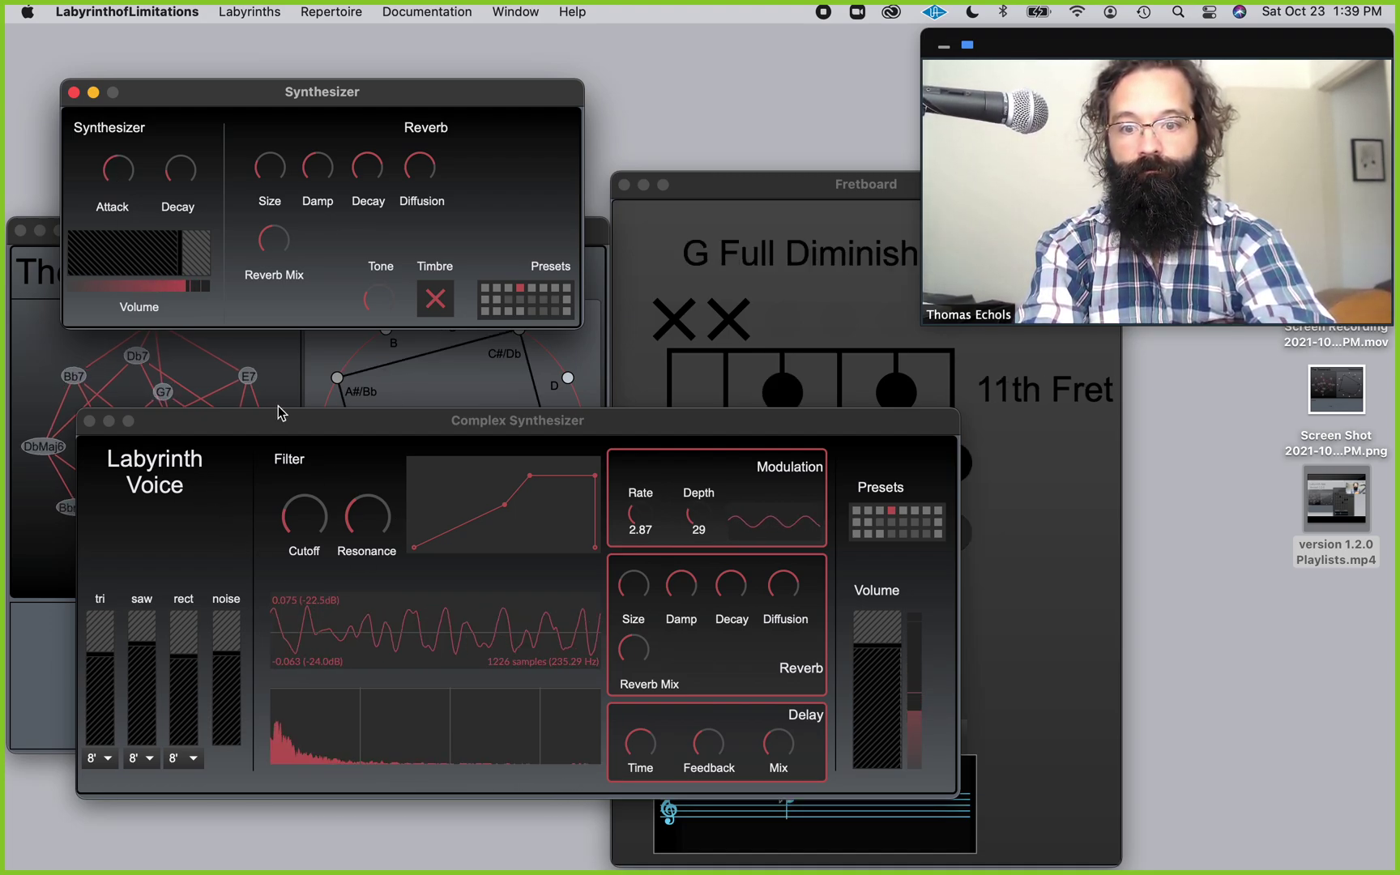
pyautogui.click(429, 312)
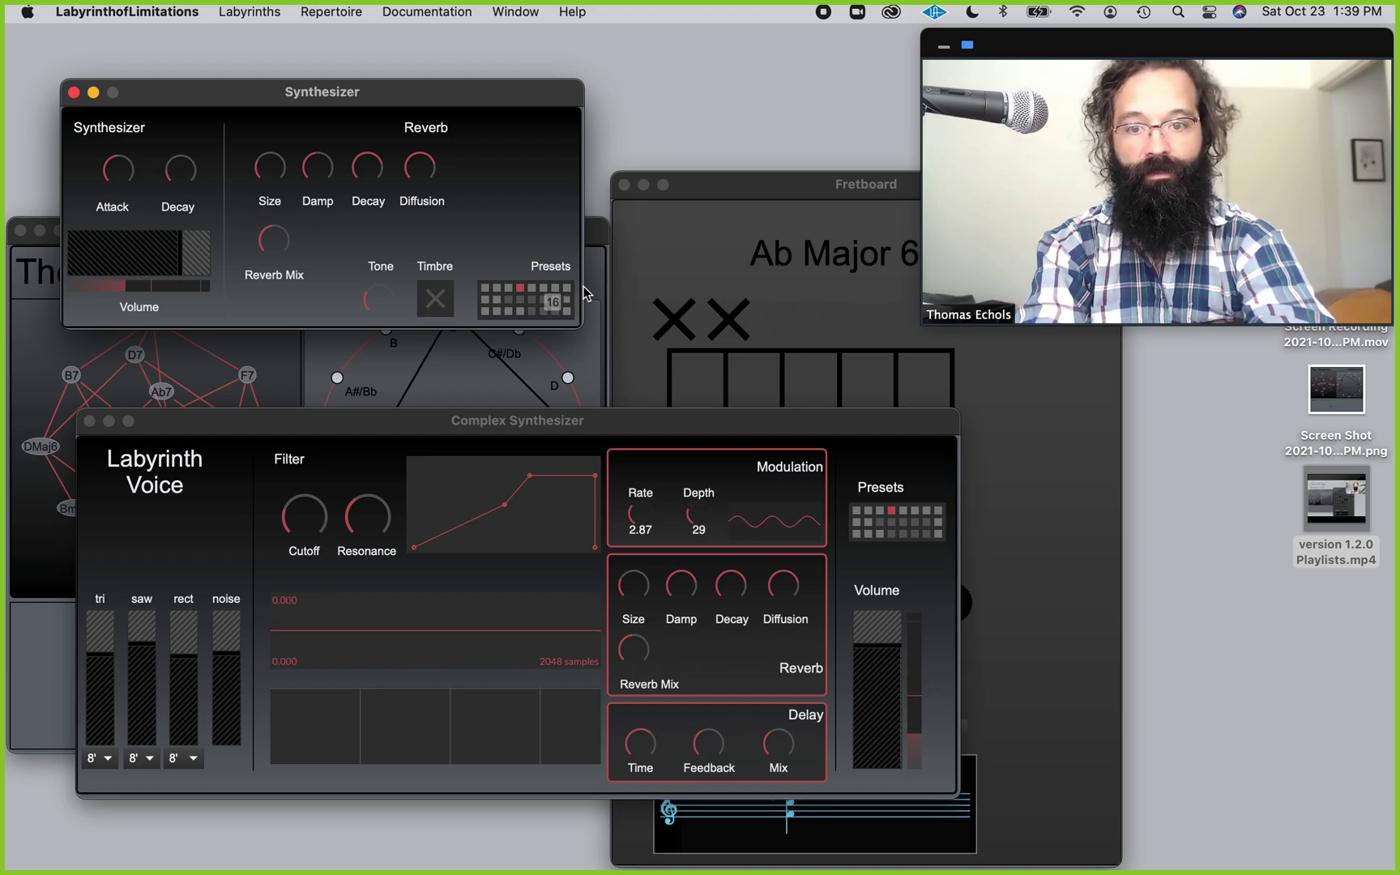
# Audition synthesizer presets 5, 6 and 7, and load preset 8.
pyautogui.click(532, 291)
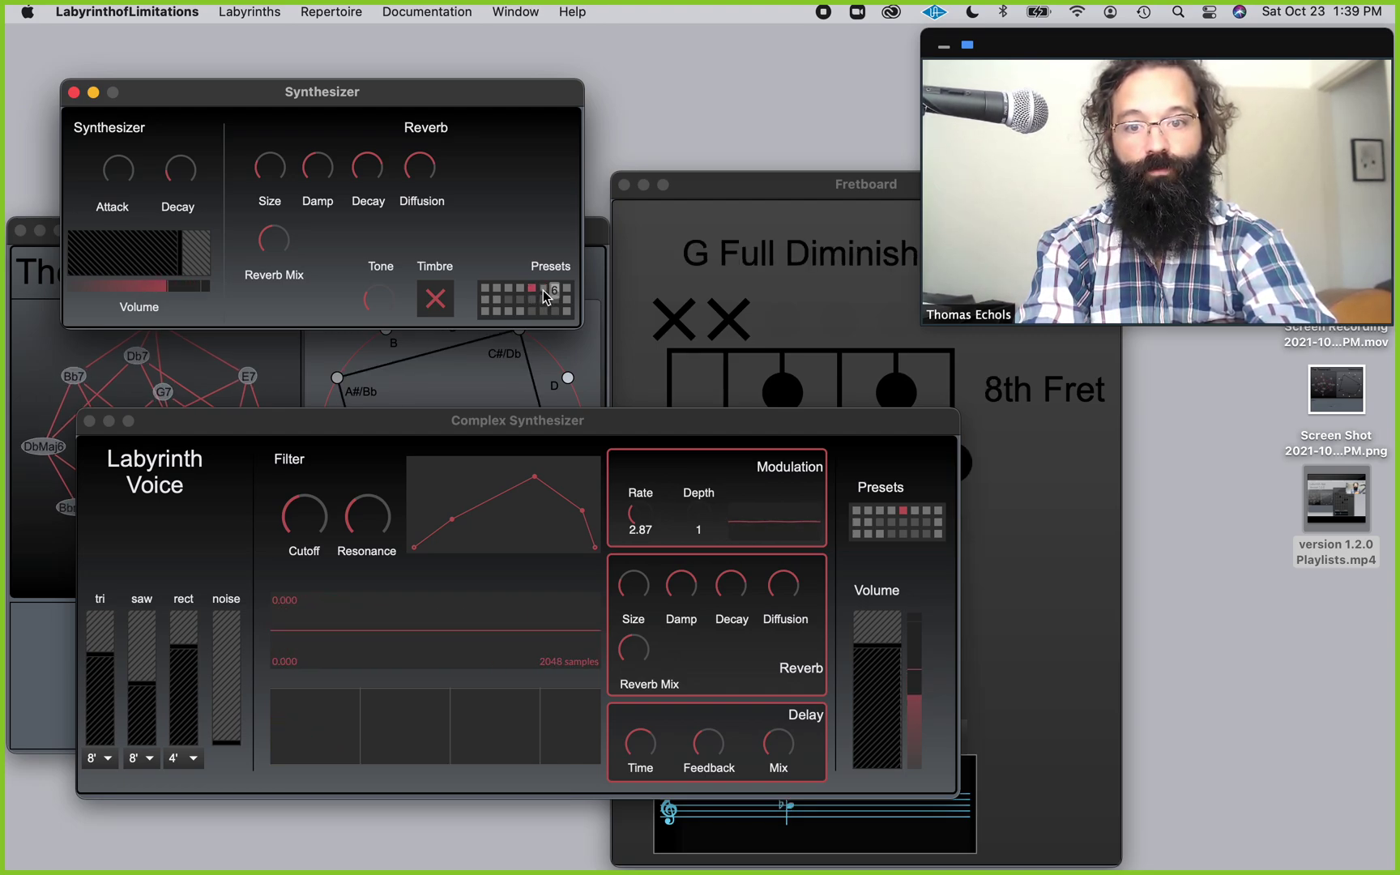
pyautogui.click(543, 289)
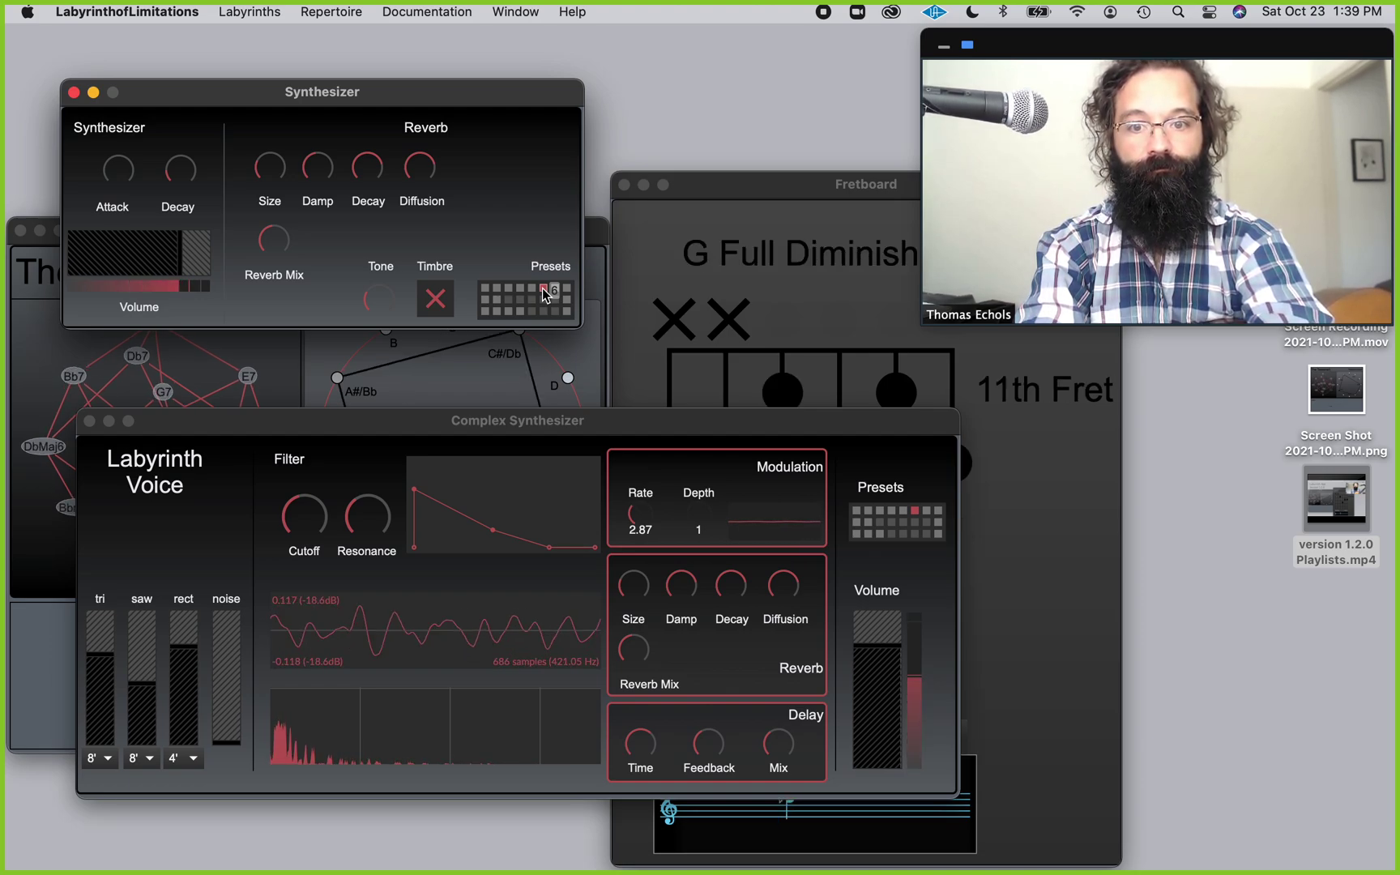
pyautogui.click(555, 289)
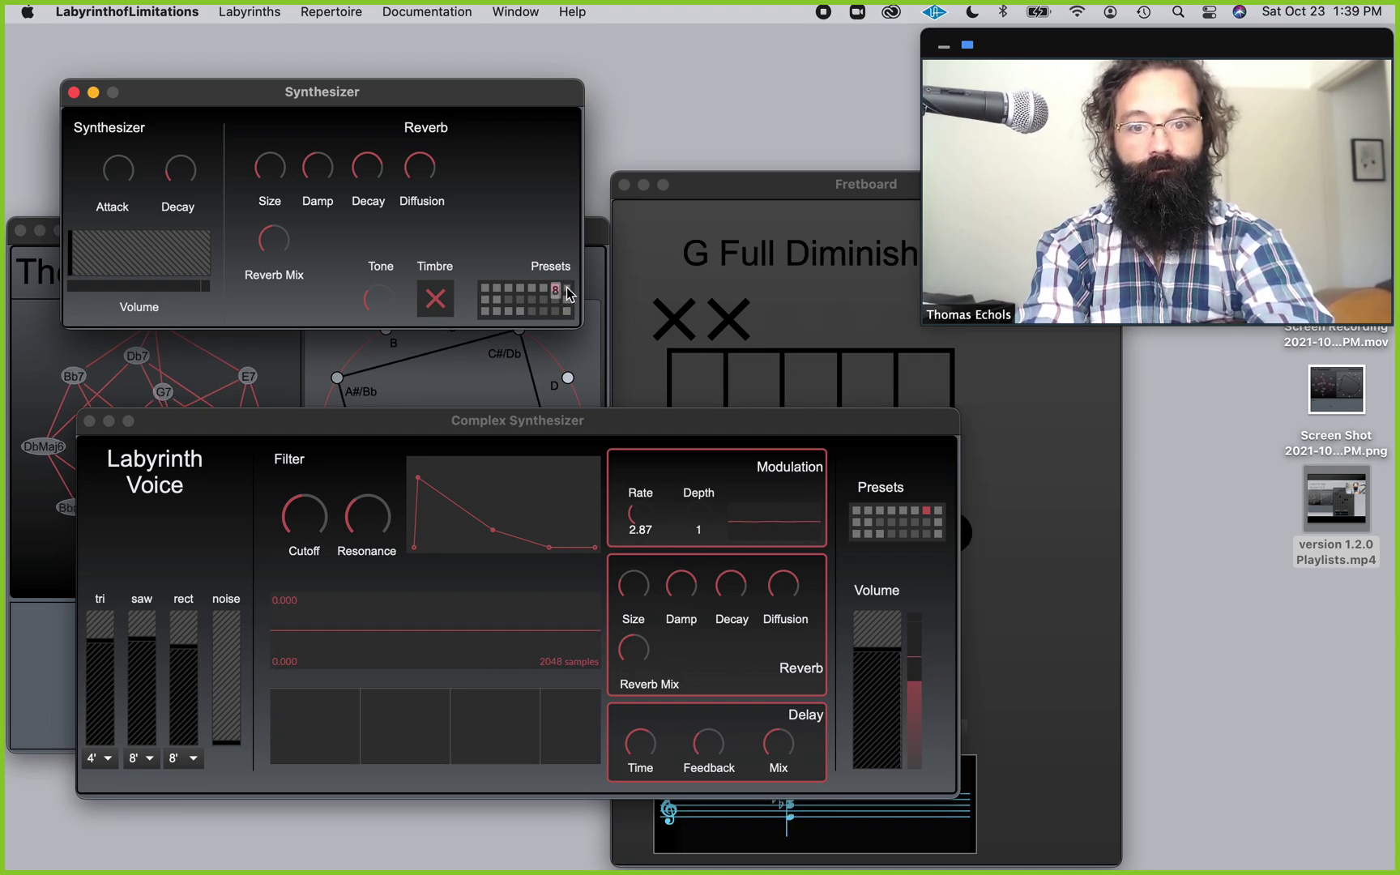
pyautogui.click(566, 290)
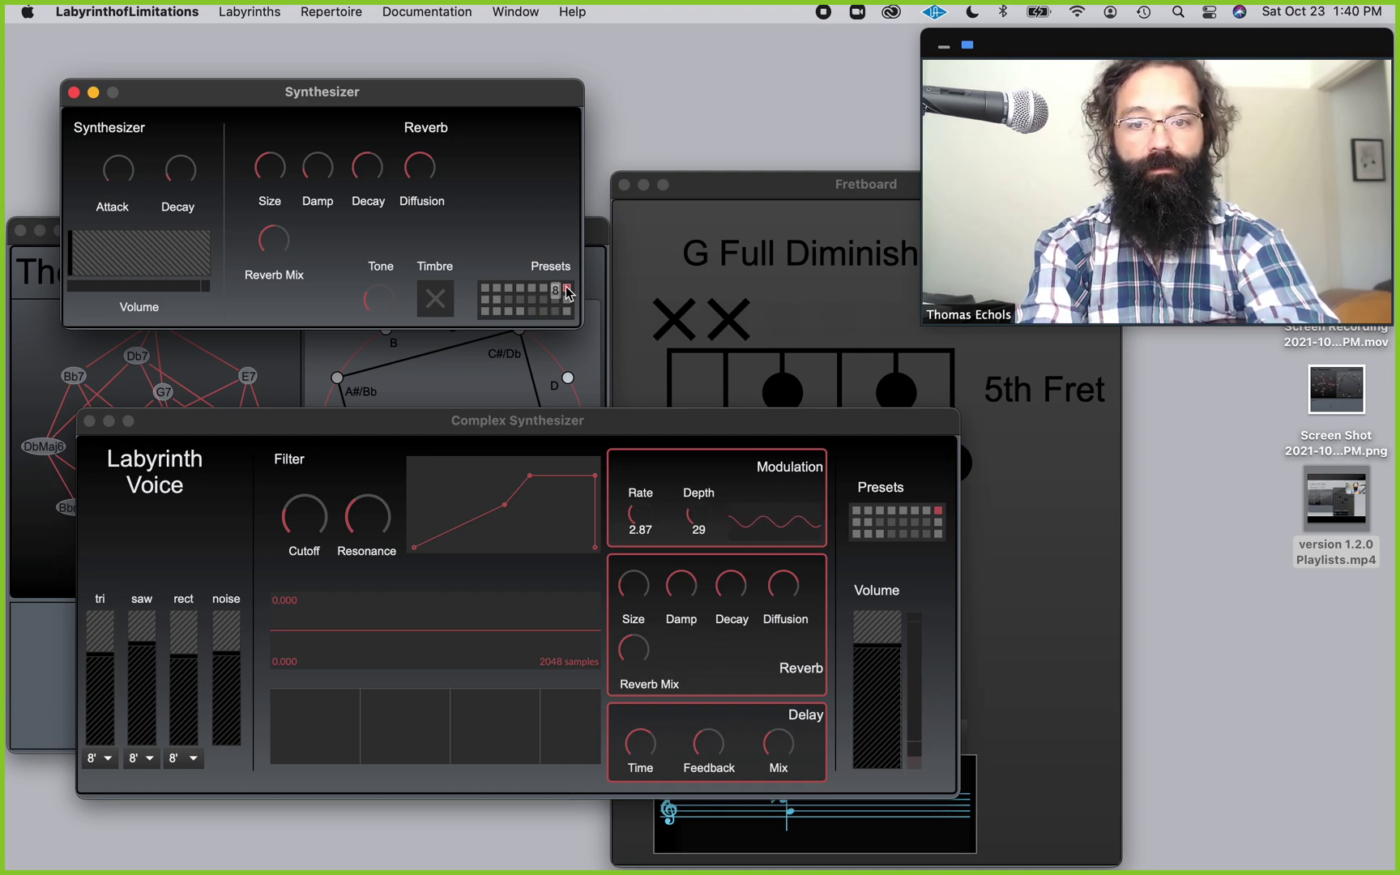
# In the Complex Synthesizer, set modulation to rate 2.37 and depth 26, and lower the noise level to zero.
pyautogui.click(636, 513)
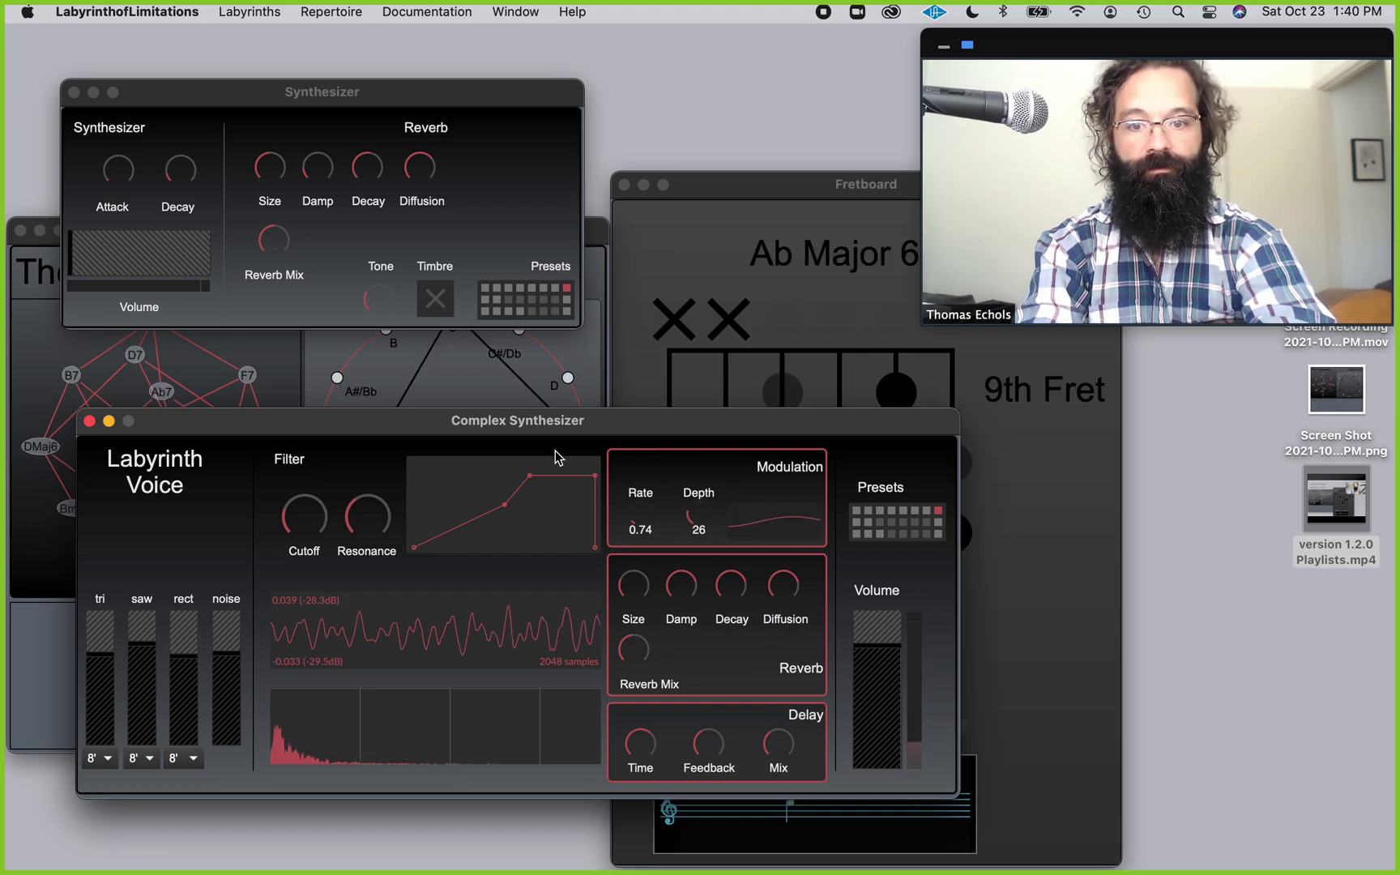
pyautogui.moveTo(212, 660); pyautogui.dragTo(213, 744)
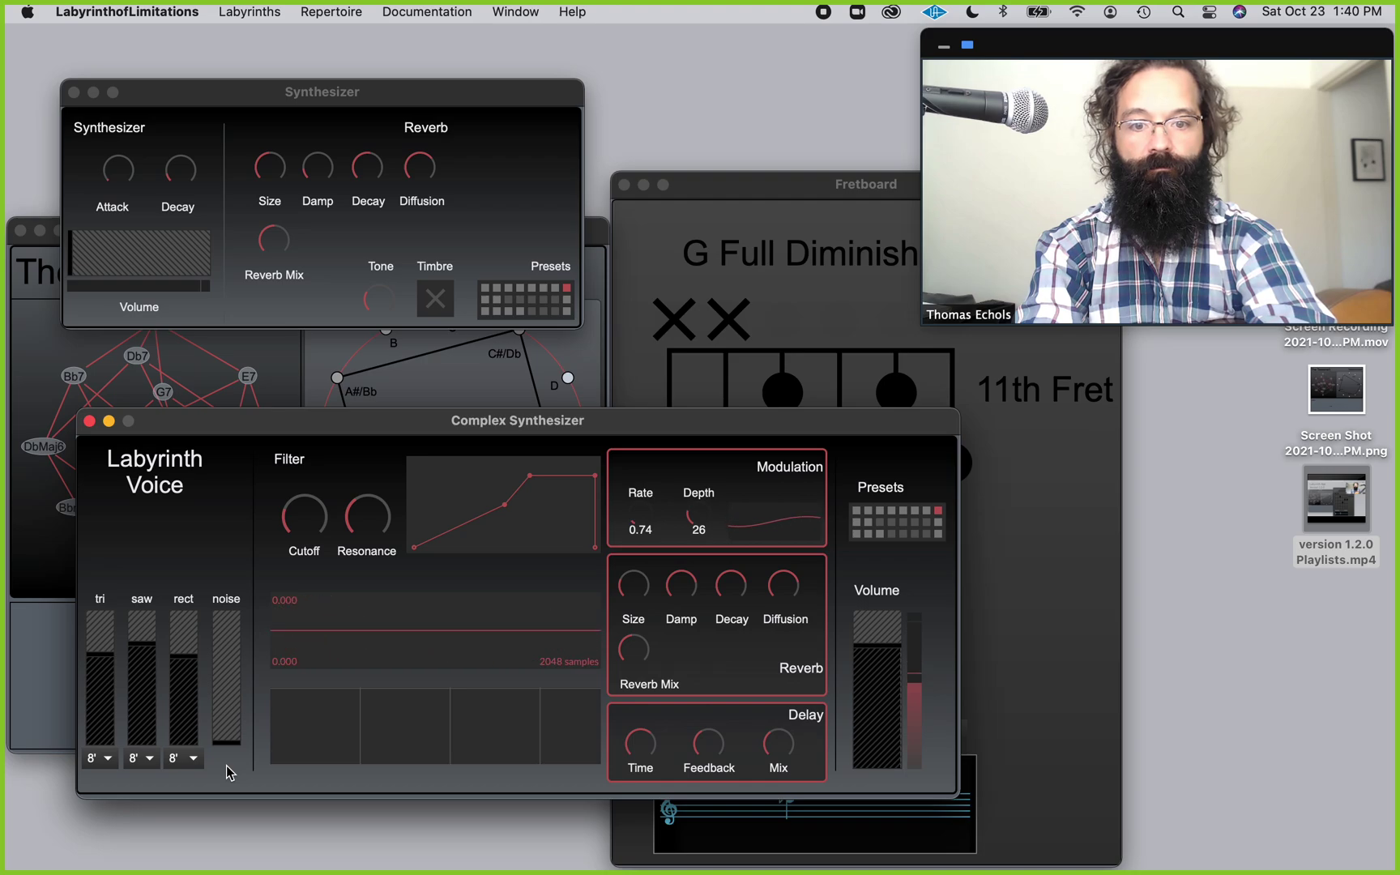
pyautogui.moveTo(644, 529); pyautogui.dragTo(645, 491)
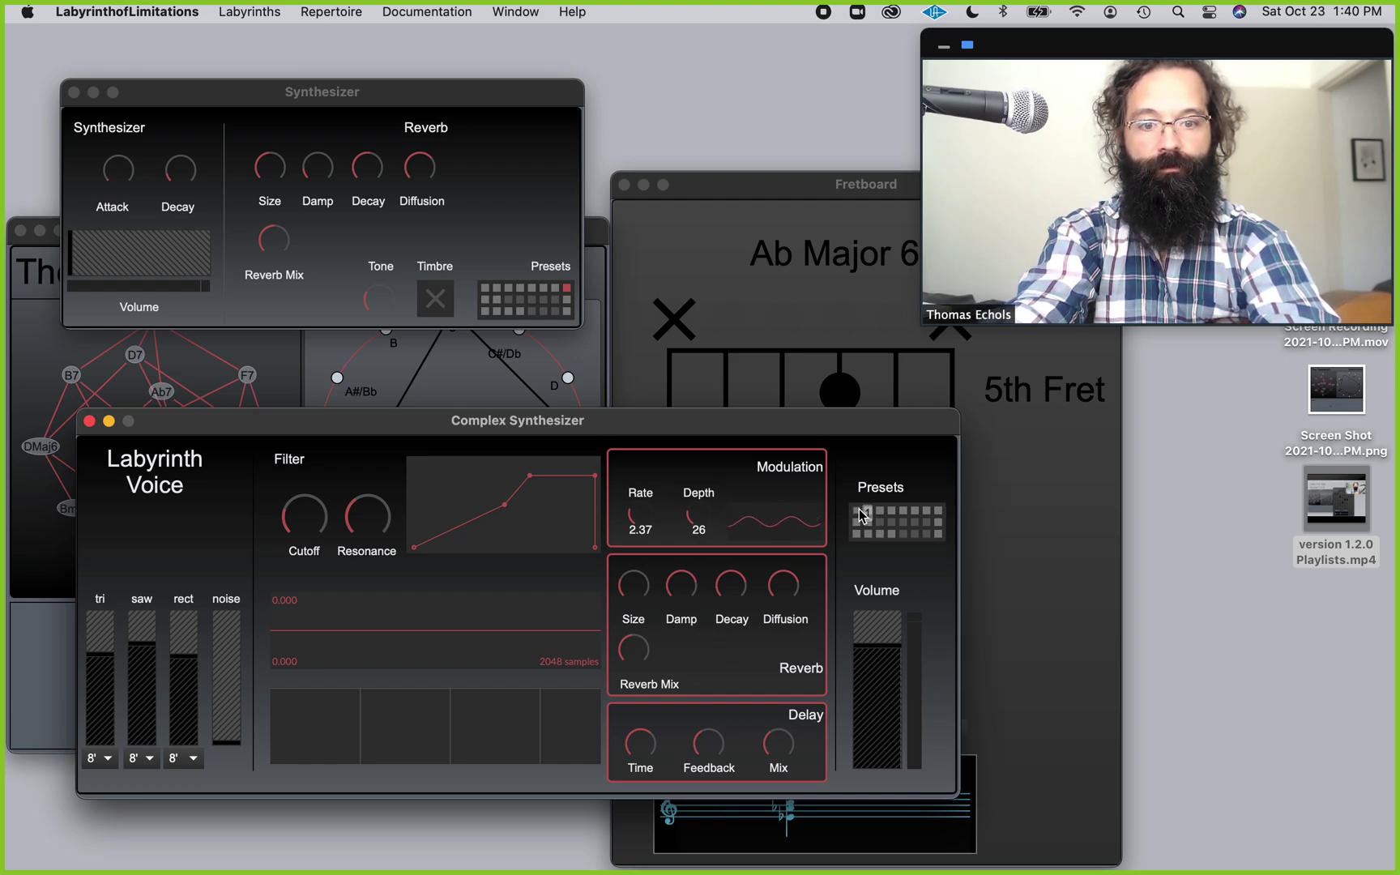
# Store the edited sound in preset slot 20 of both synthesizers, and test it by recalling preset 1 and preset 20.
pyautogui.click(523, 318)
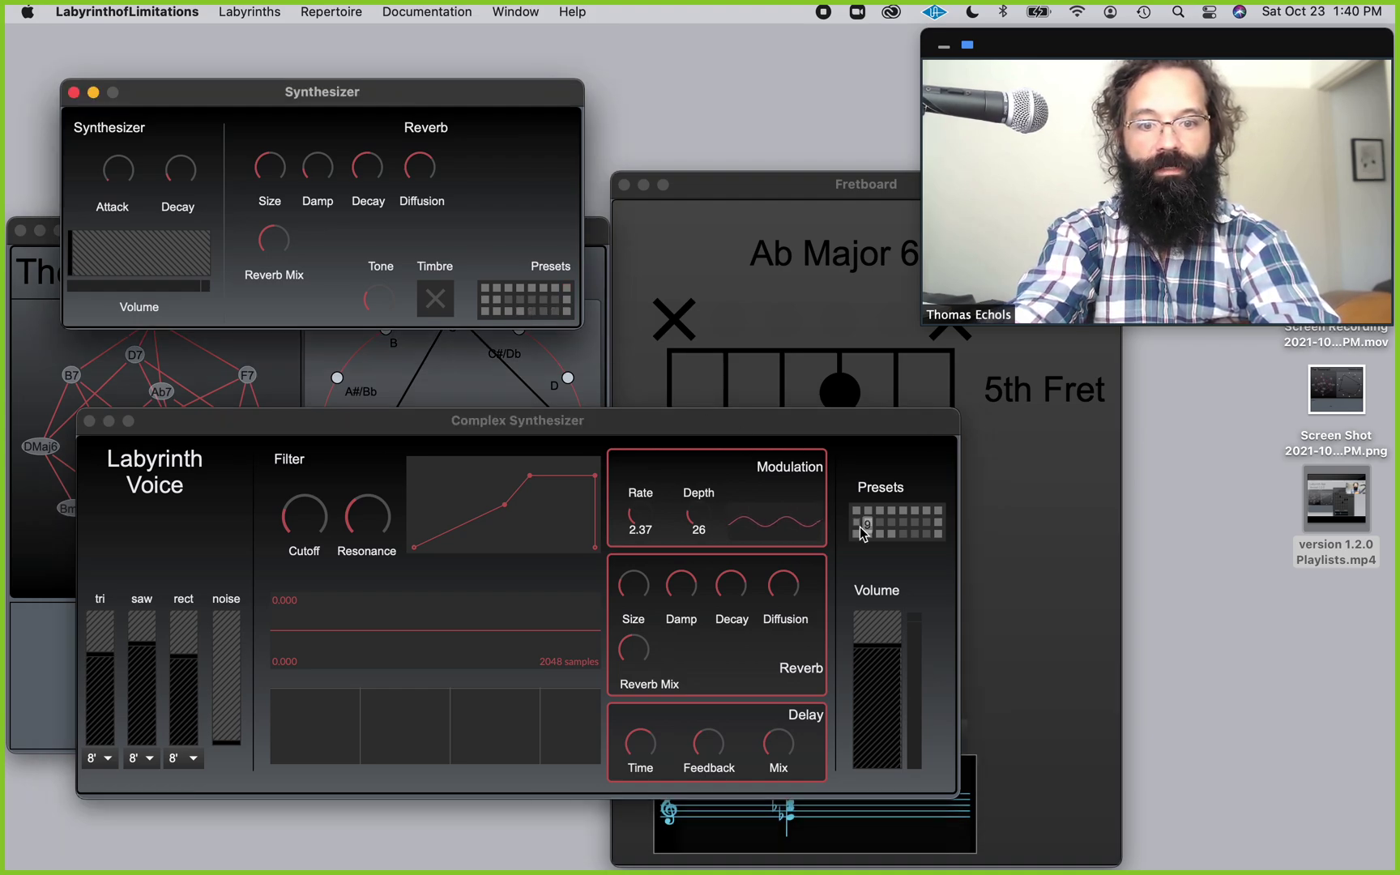
pyautogui.click(898, 539)
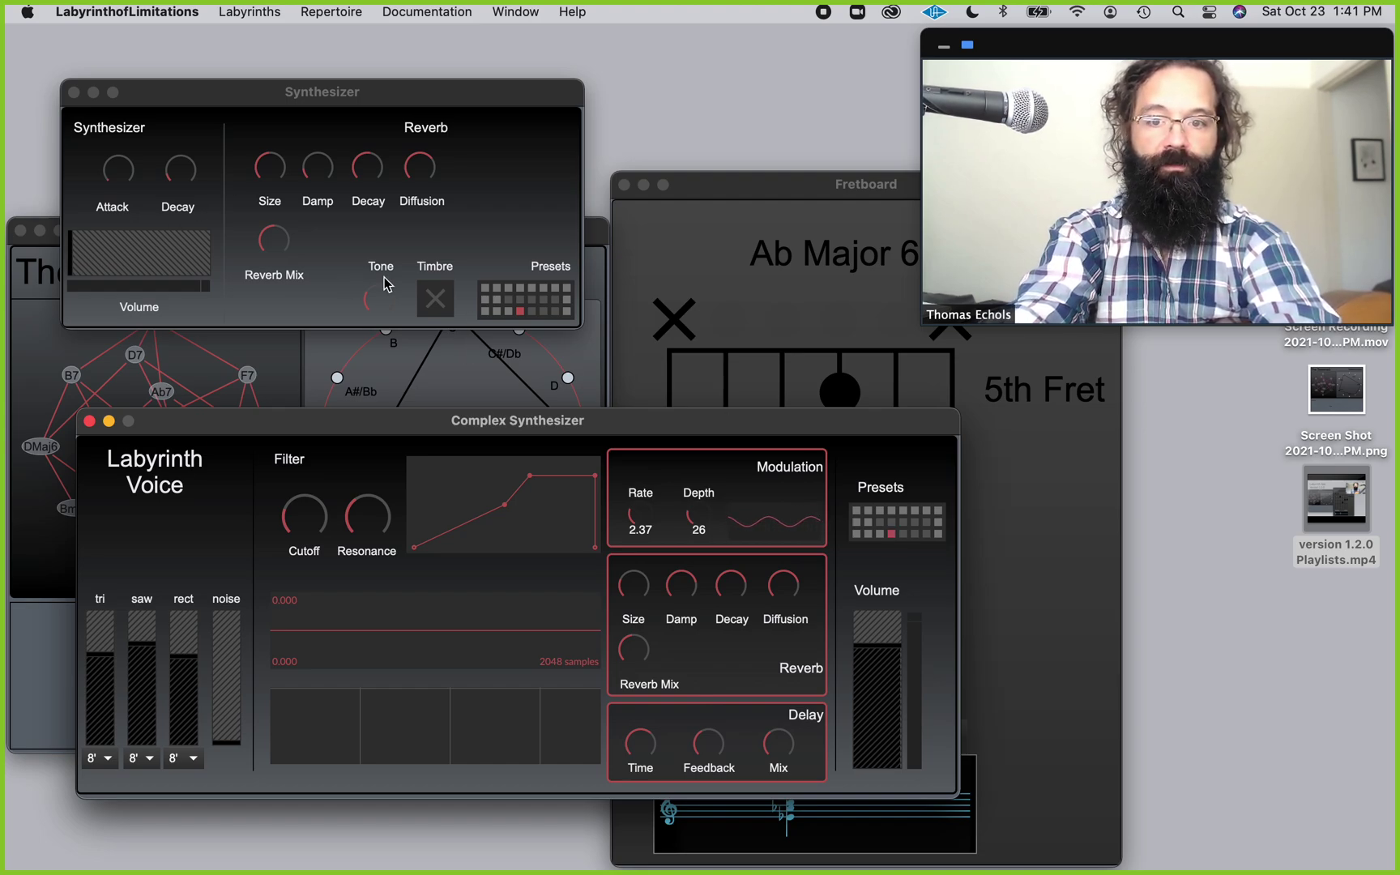
pyautogui.click(487, 289)
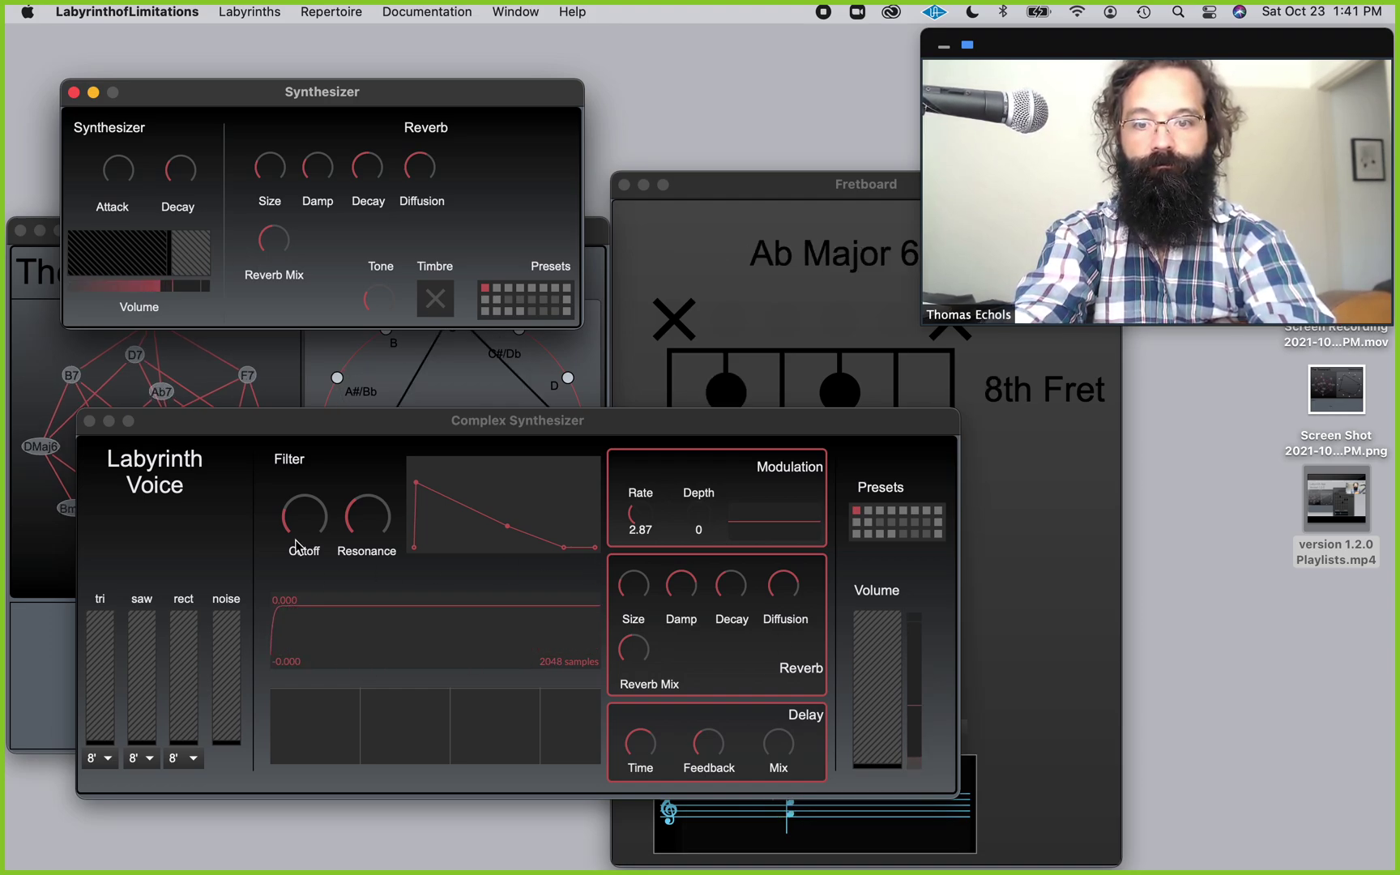
pyautogui.click(521, 312)
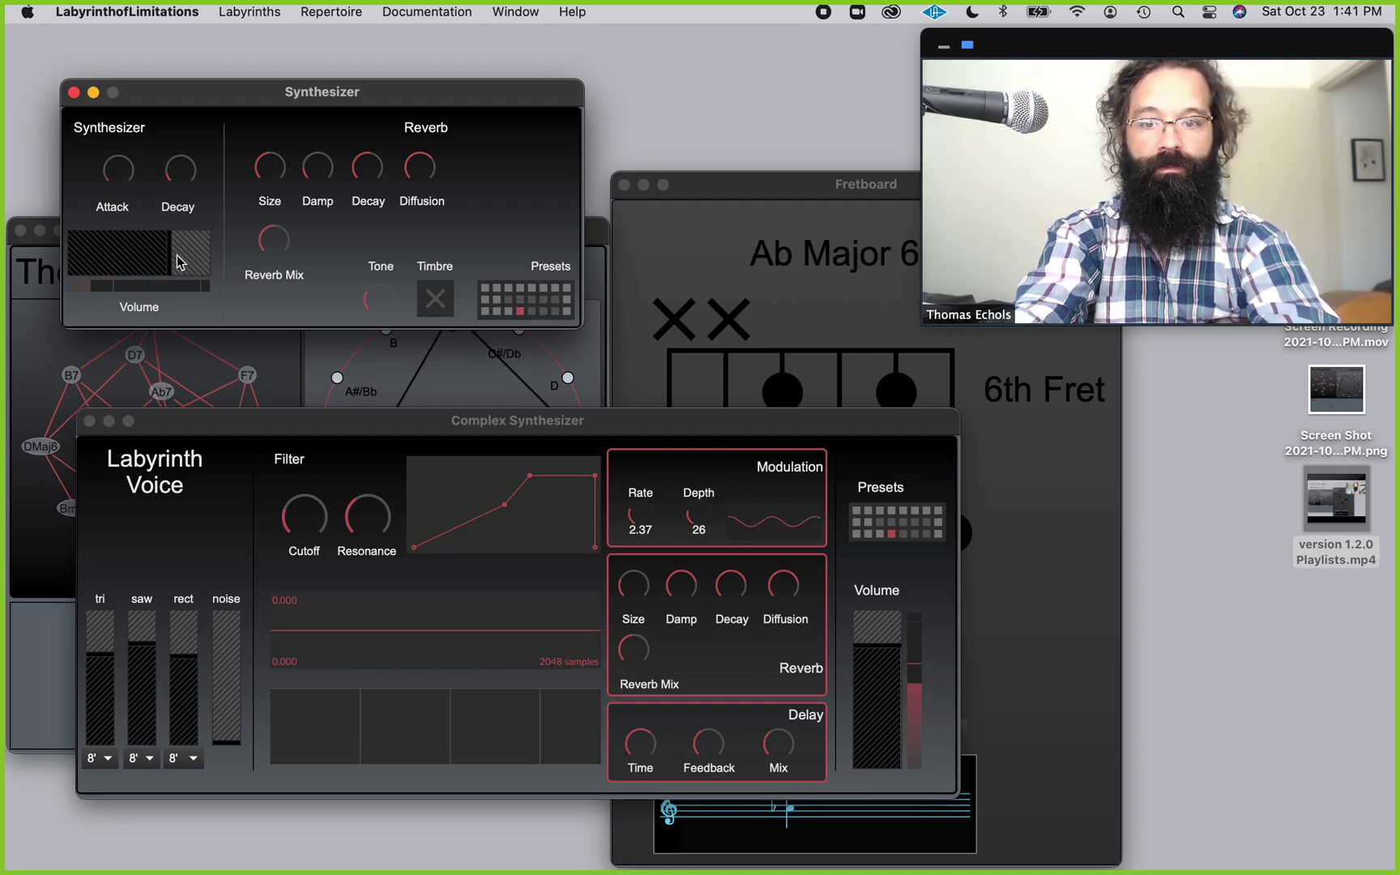
# Lower the simple Synthesizer's volume to zero for preset 20, and check it by recalling preset 1 and preset 20.
pyautogui.moveTo(180, 261); pyautogui.dragTo(70, 262)
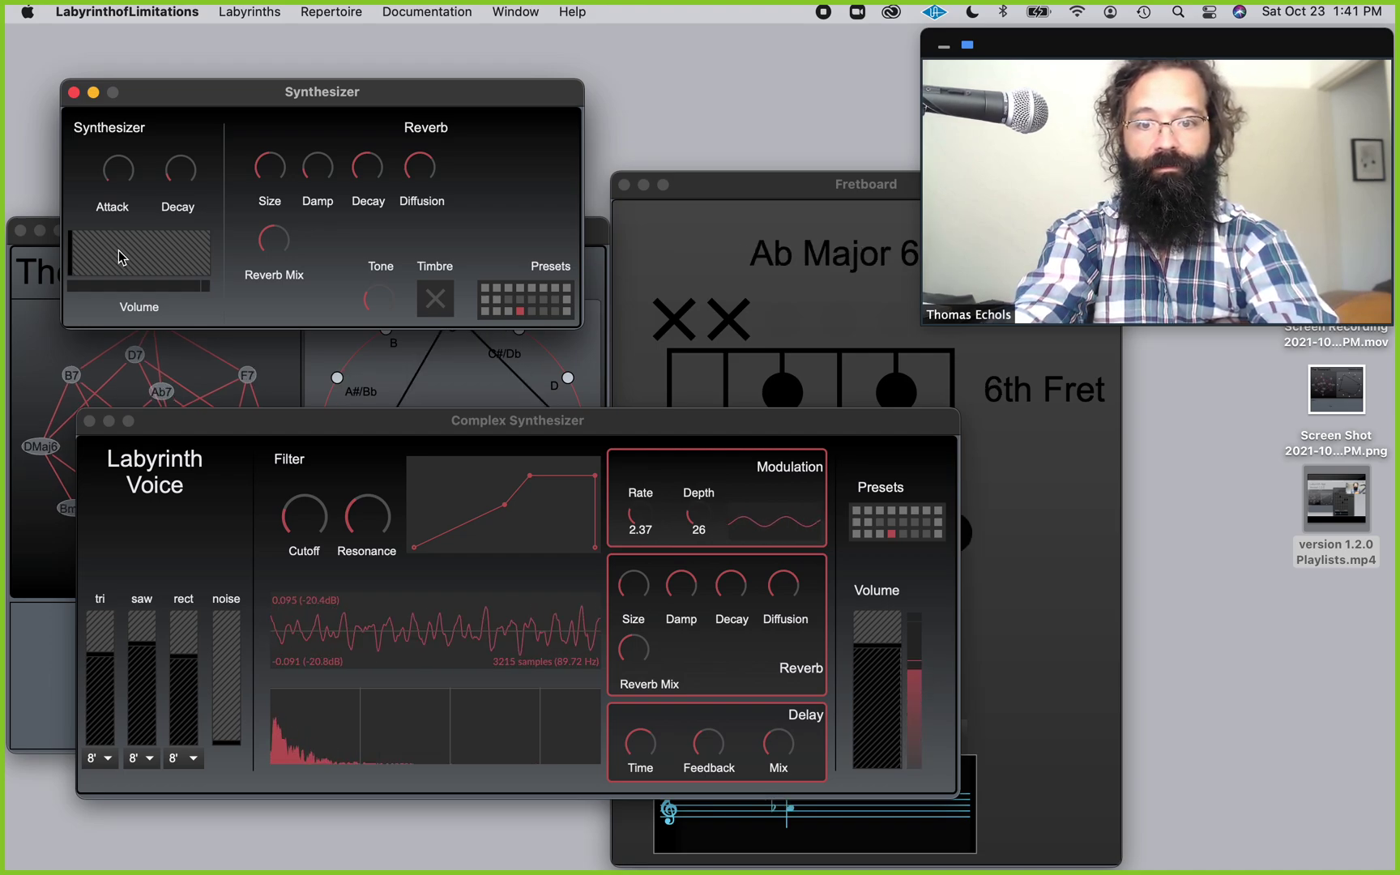
pyautogui.click(484, 287)
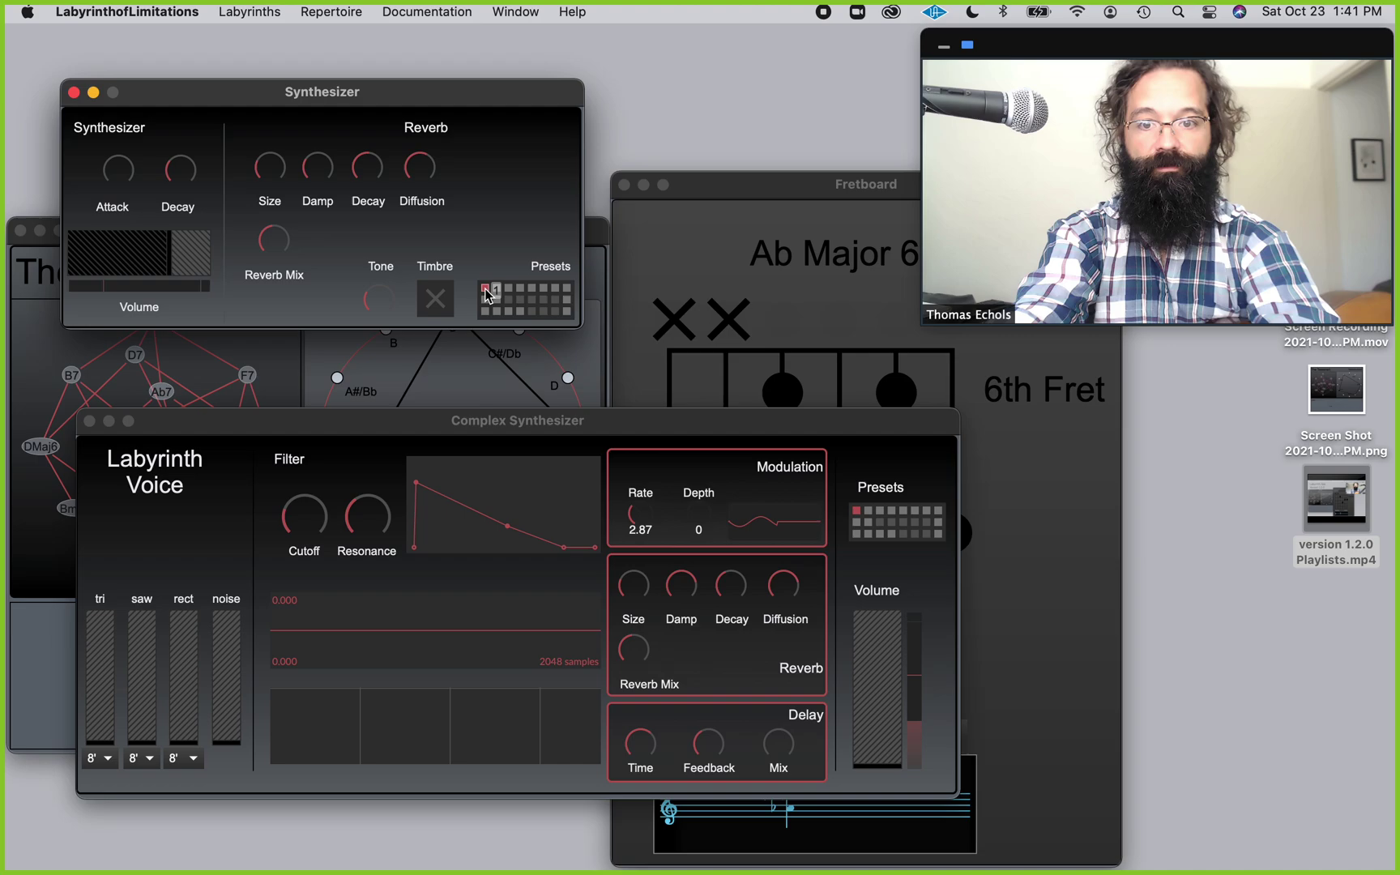
pyautogui.click(519, 312)
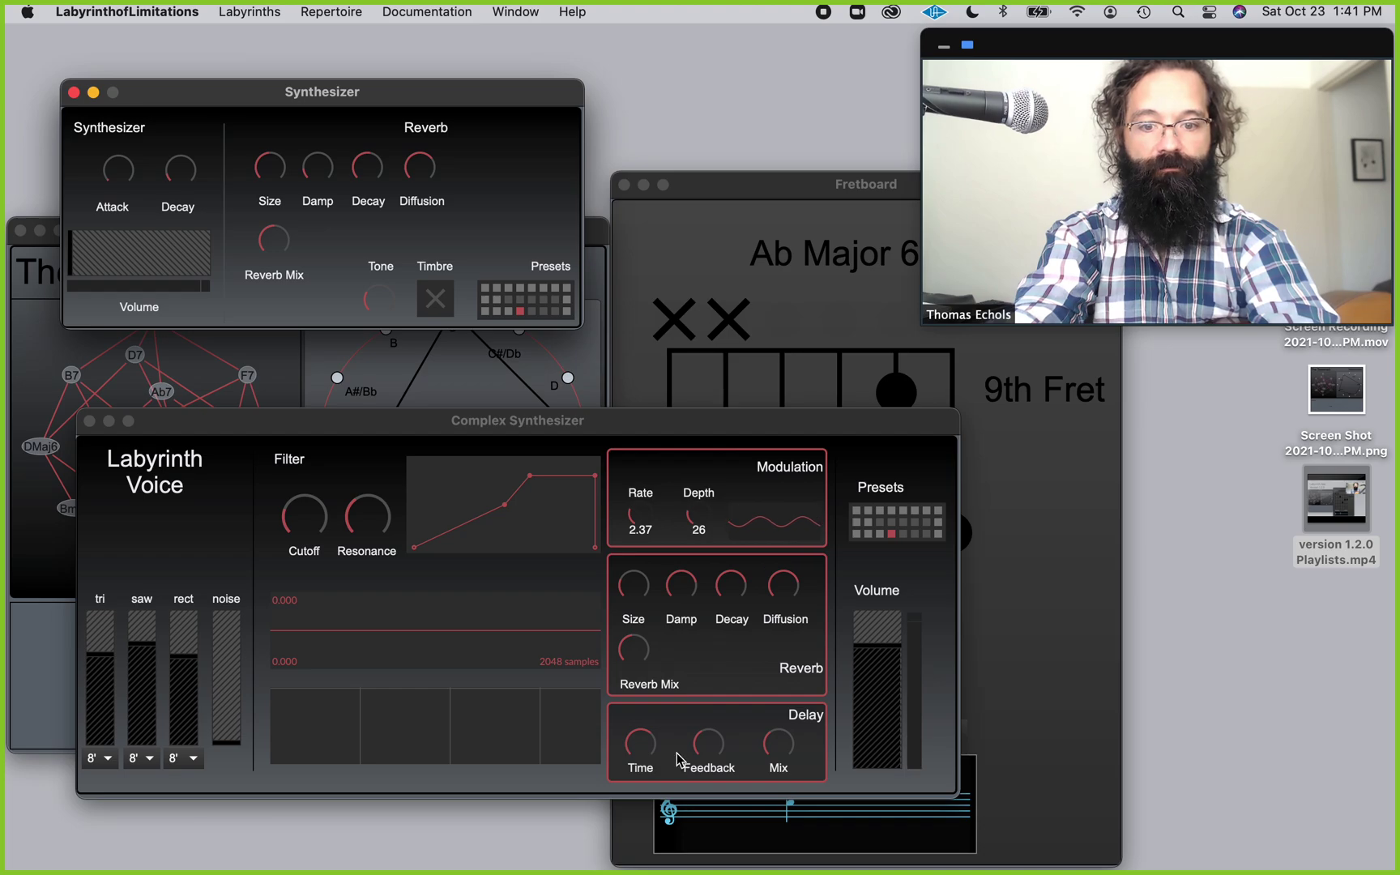
# Raise the Complex Synthesizer's delay feedback, and shift the envelope's two middle points later for a slower attack.
pyautogui.click(709, 742)
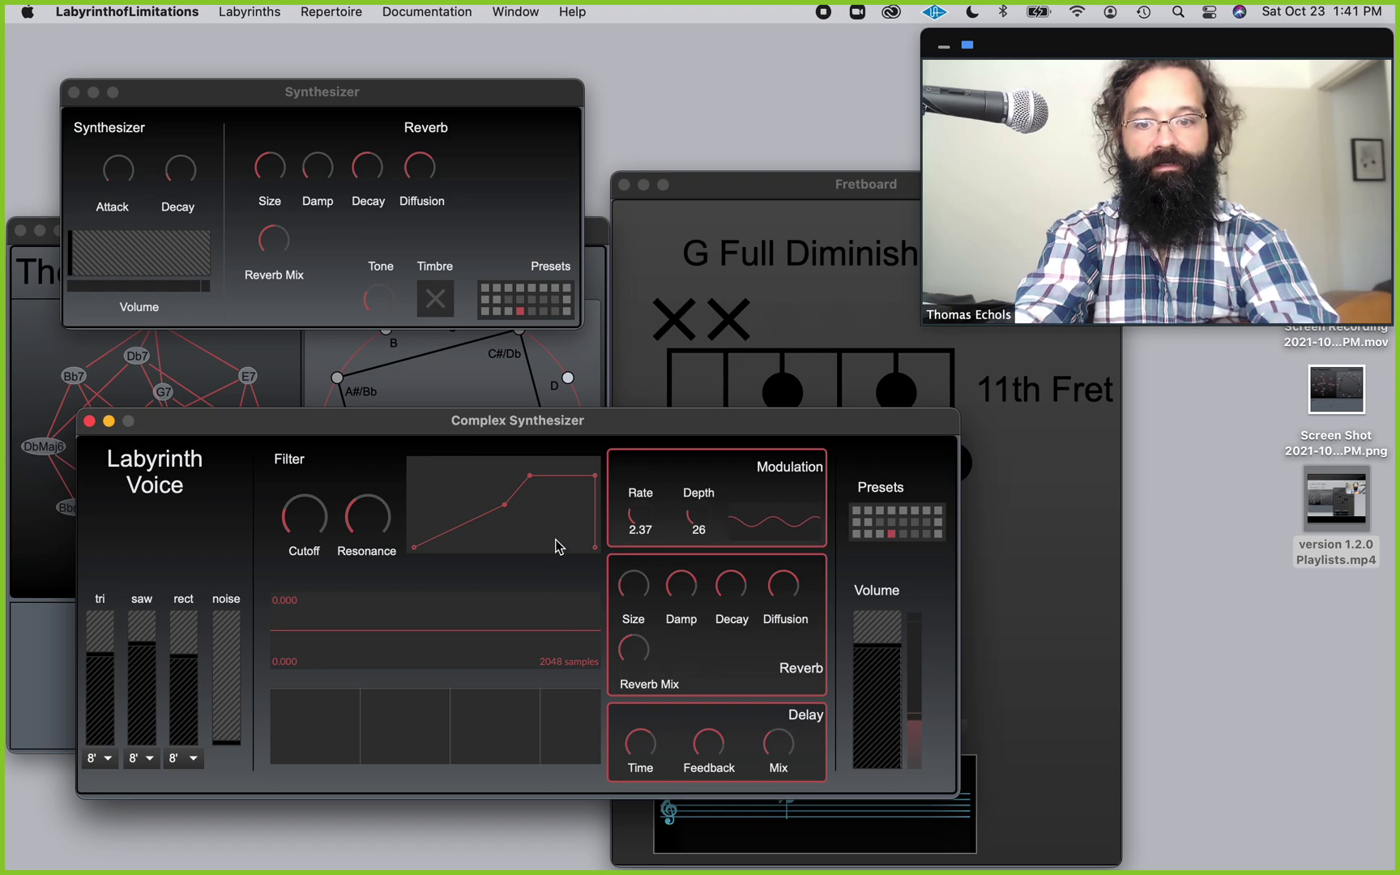
pyautogui.moveTo(531, 475); pyautogui.dragTo(586, 473)
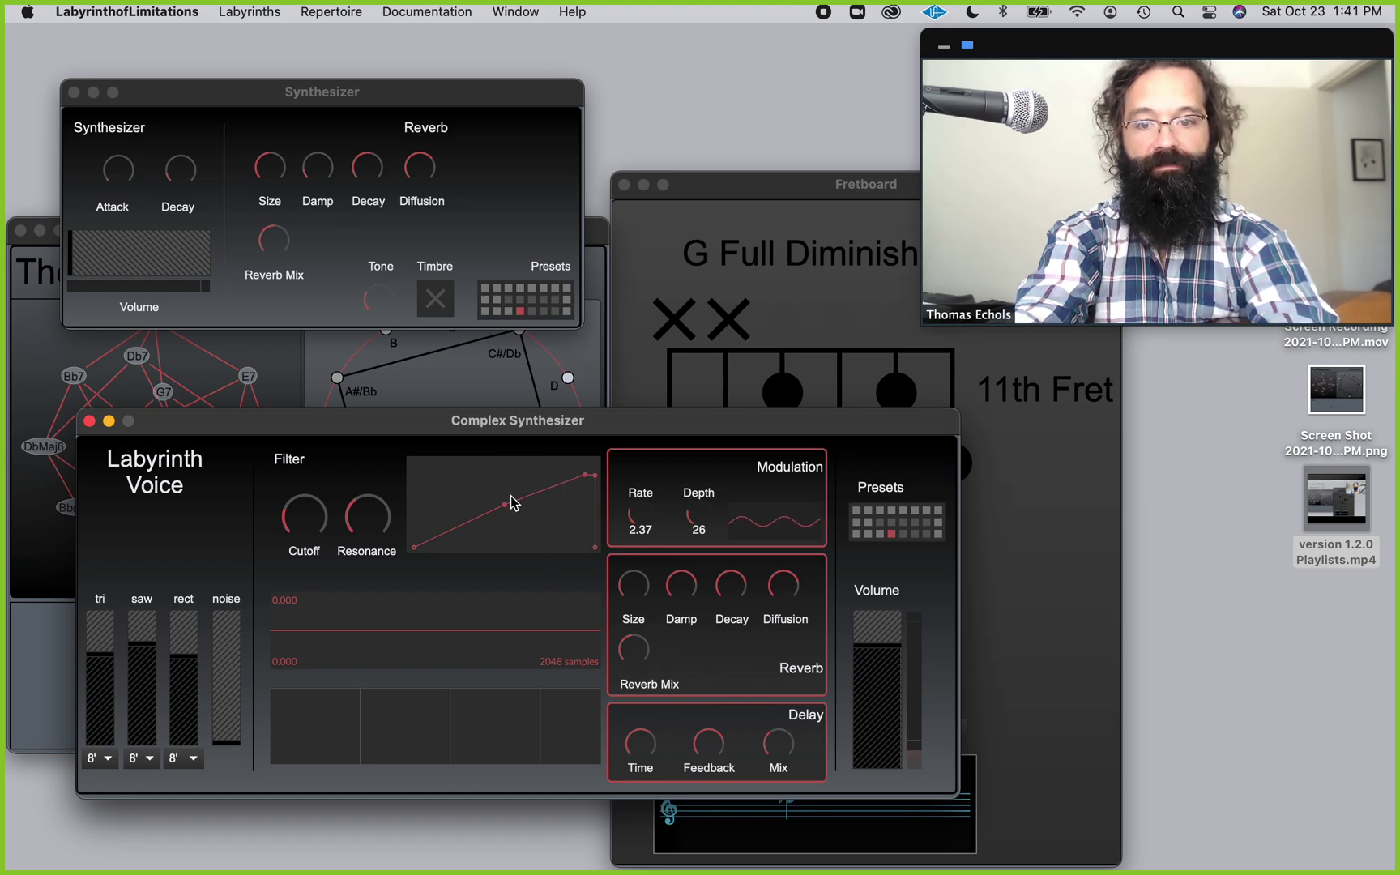
pyautogui.moveTo(506, 504); pyautogui.dragTo(560, 520)
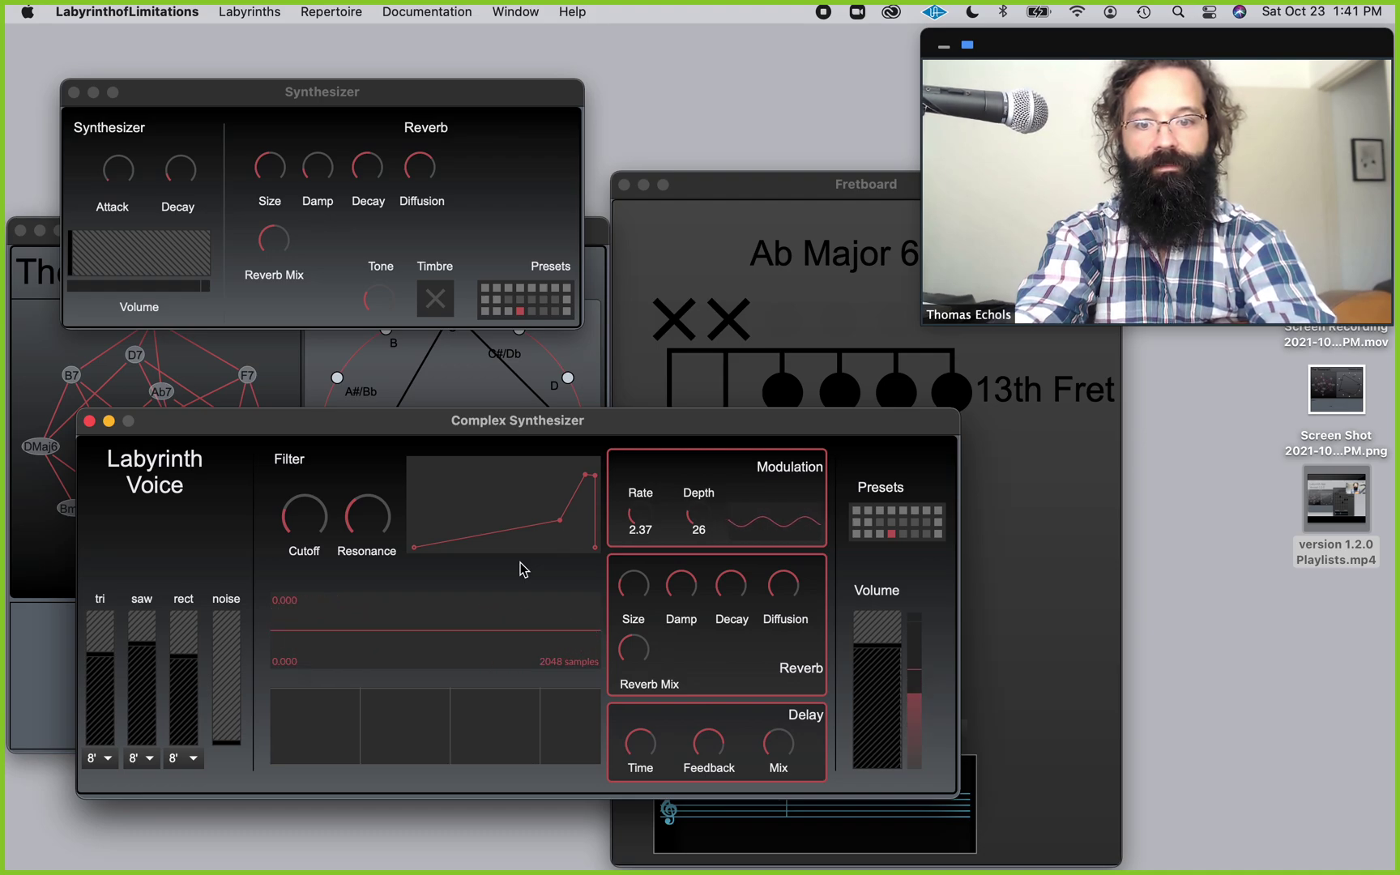
# Adjust the last points of the Complex Synthesizer's envelope, and set the modulation depth to 64.
pyautogui.moveTo(596, 475)
pyautogui.mouseDown()
pyautogui.moveTo(597, 451)
pyautogui.moveTo(585, 462)
pyautogui.mouseUp()
pyautogui.moveTo(596, 549); pyautogui.dragTo(597, 551)
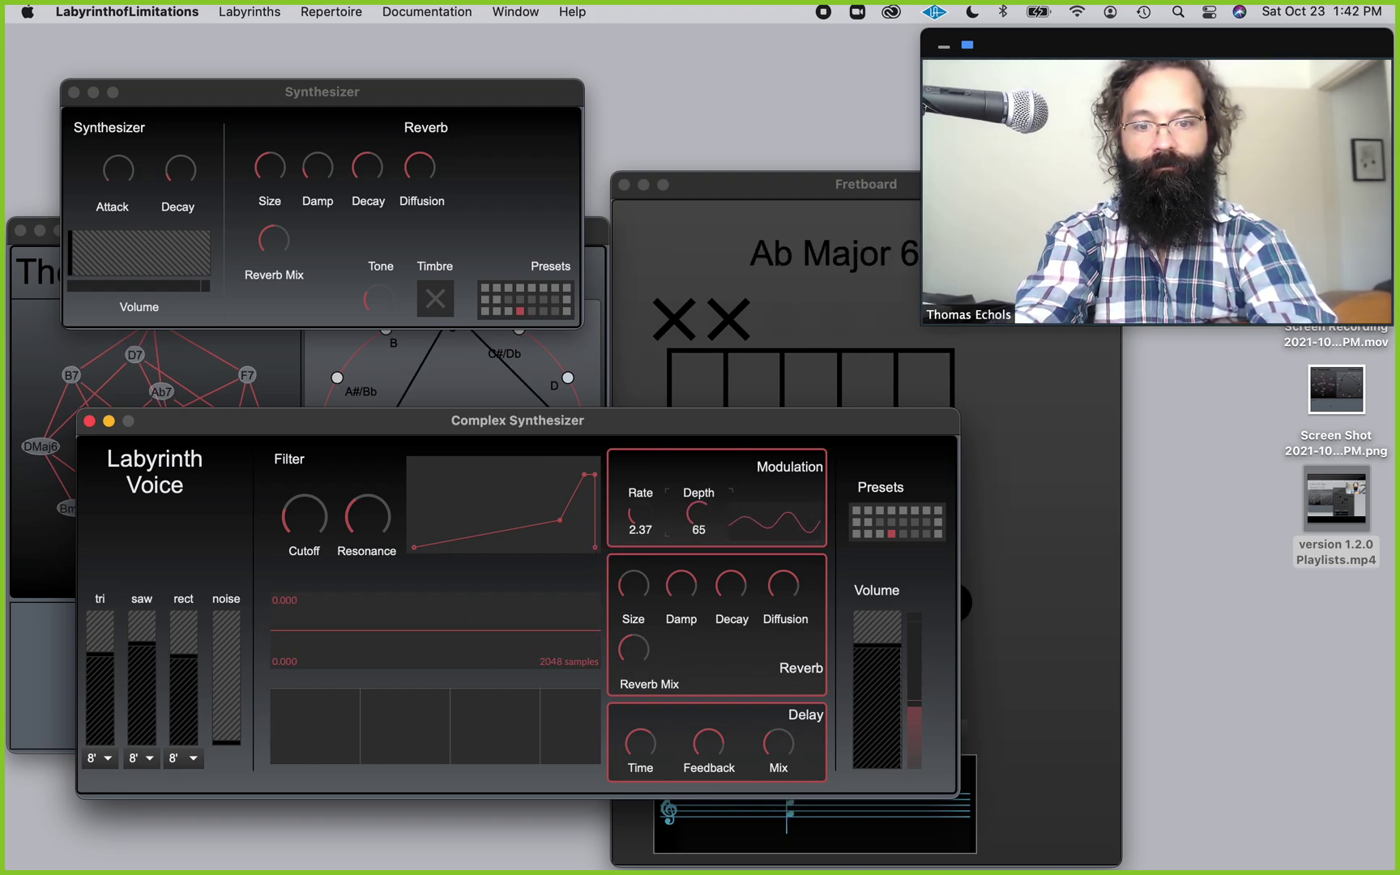
pyautogui.moveTo(680, 543); pyautogui.dragTo(680, 542)
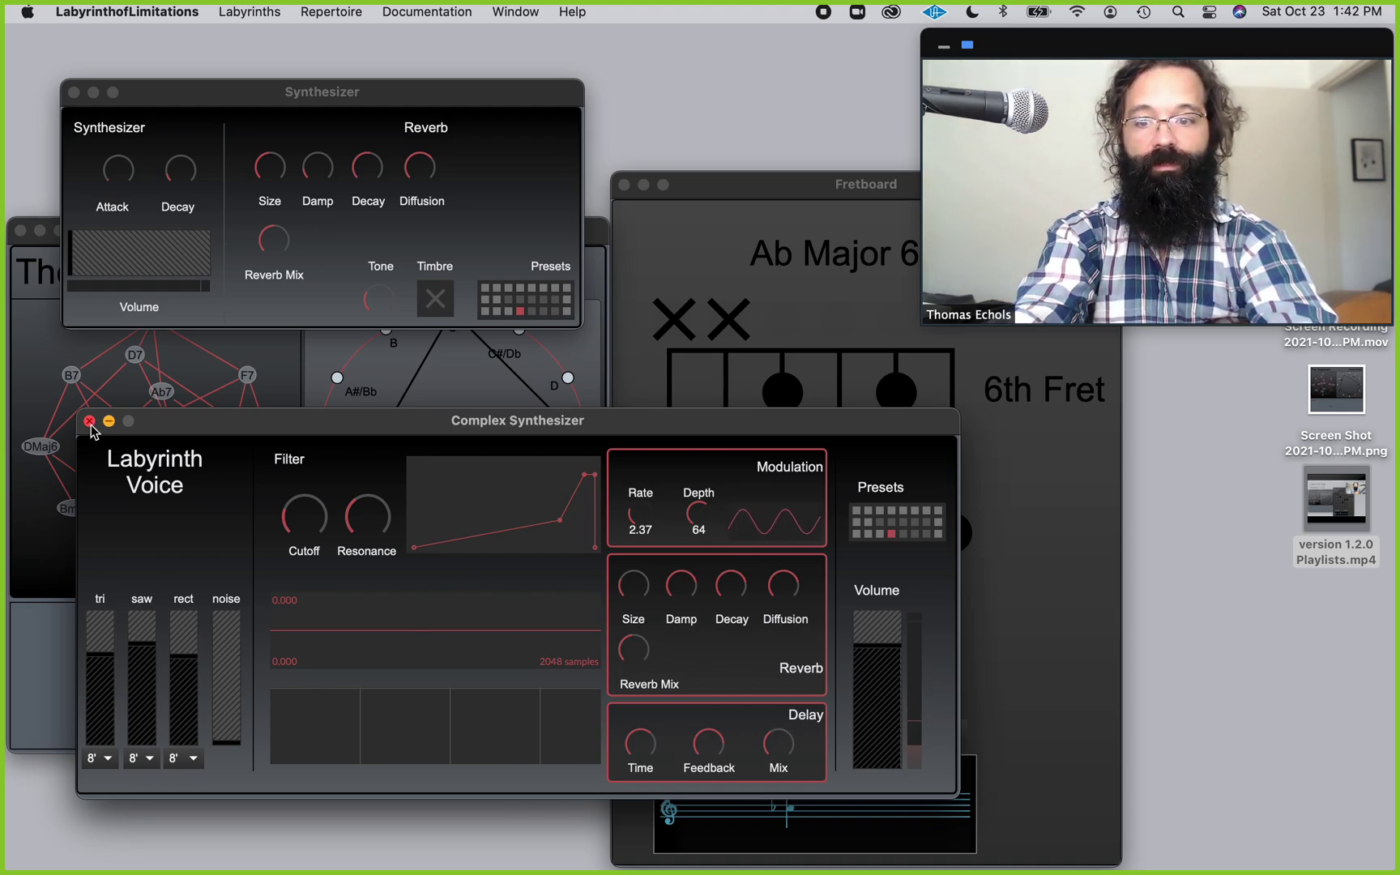
# Go back through synthesizer presets 3 and 2, and load preset 1.
pyautogui.click(509, 290)
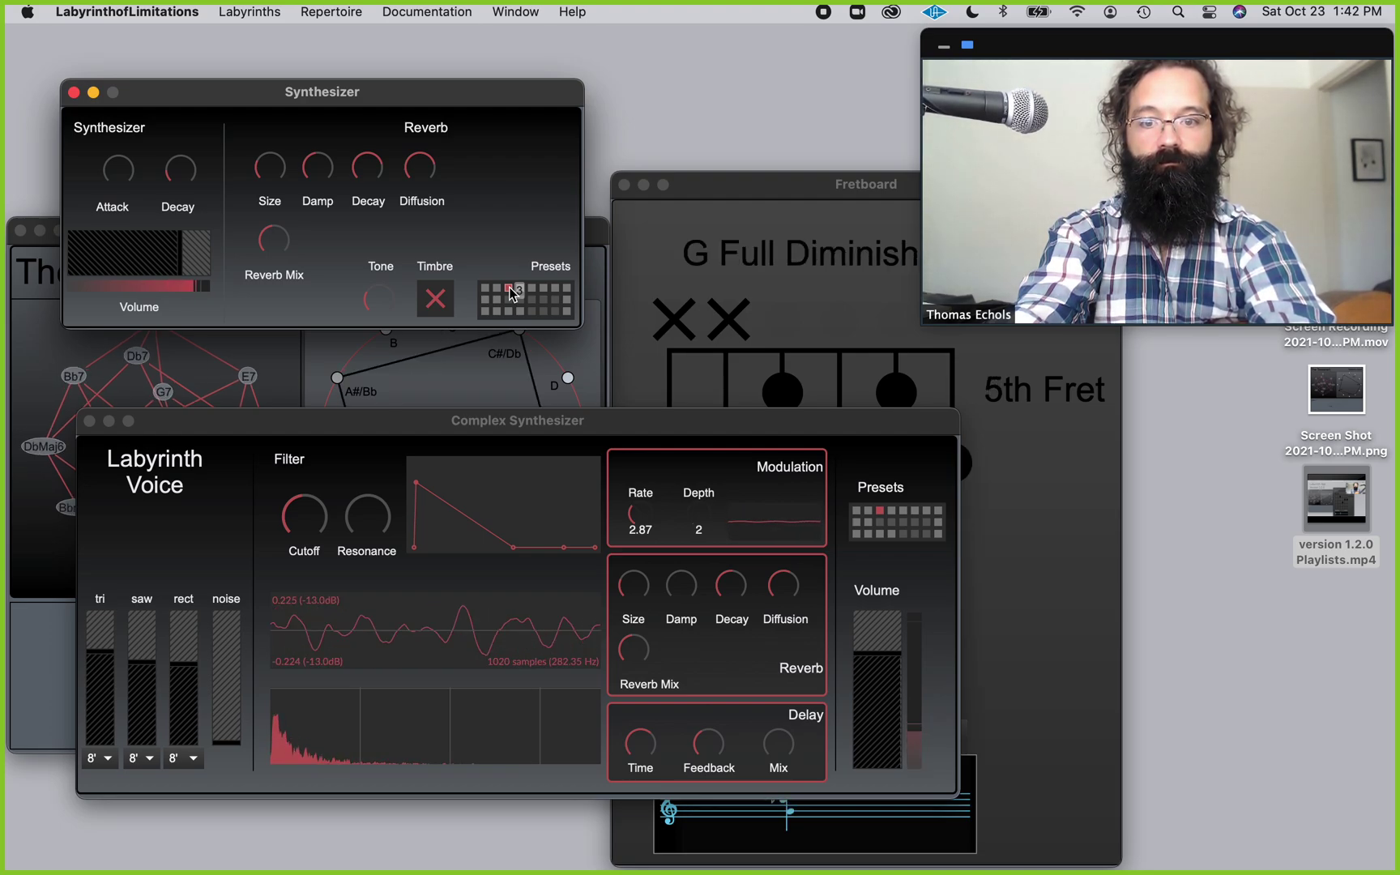
pyautogui.click(498, 290)
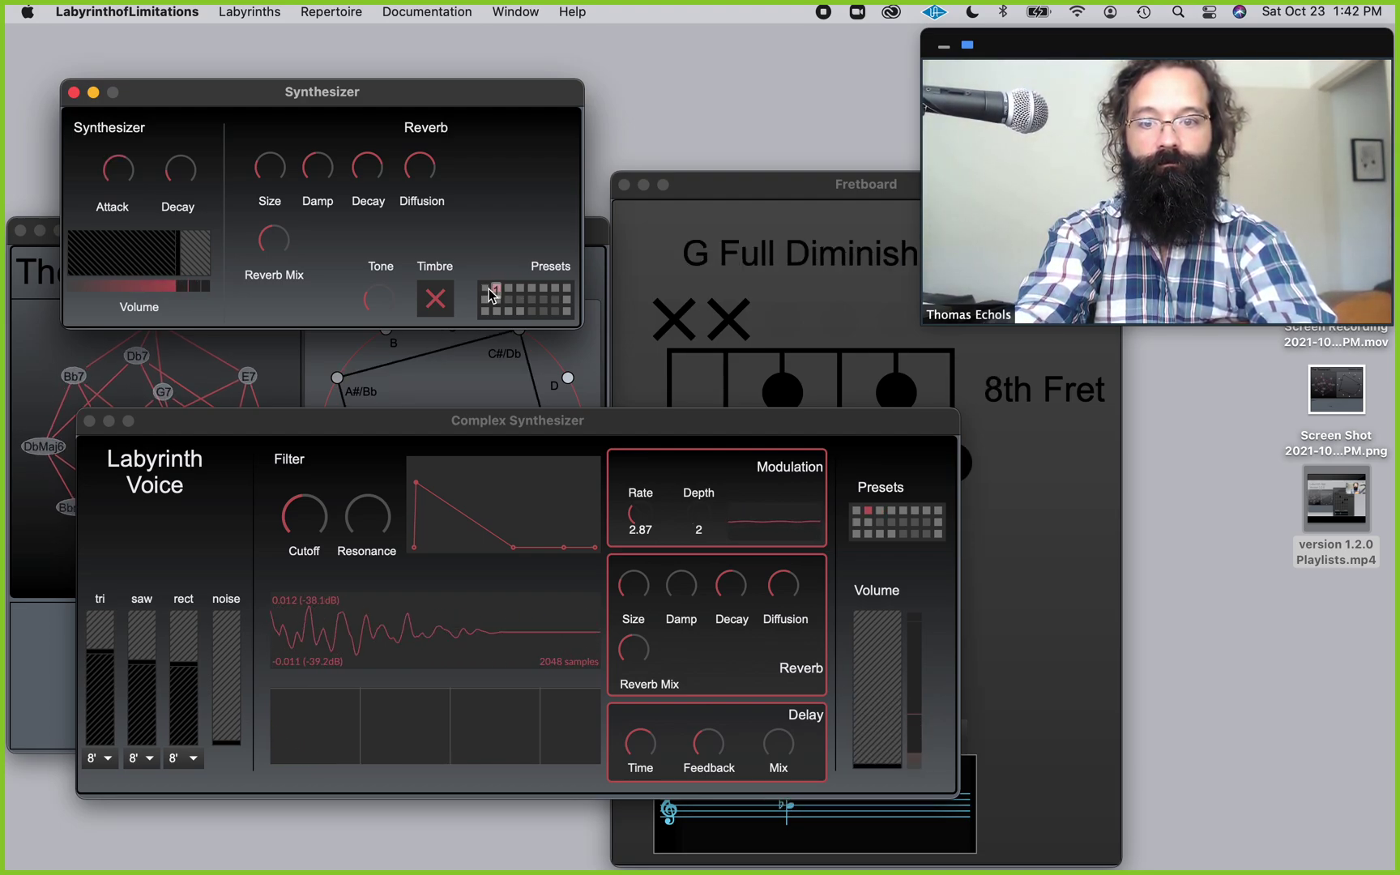
pyautogui.click(487, 290)
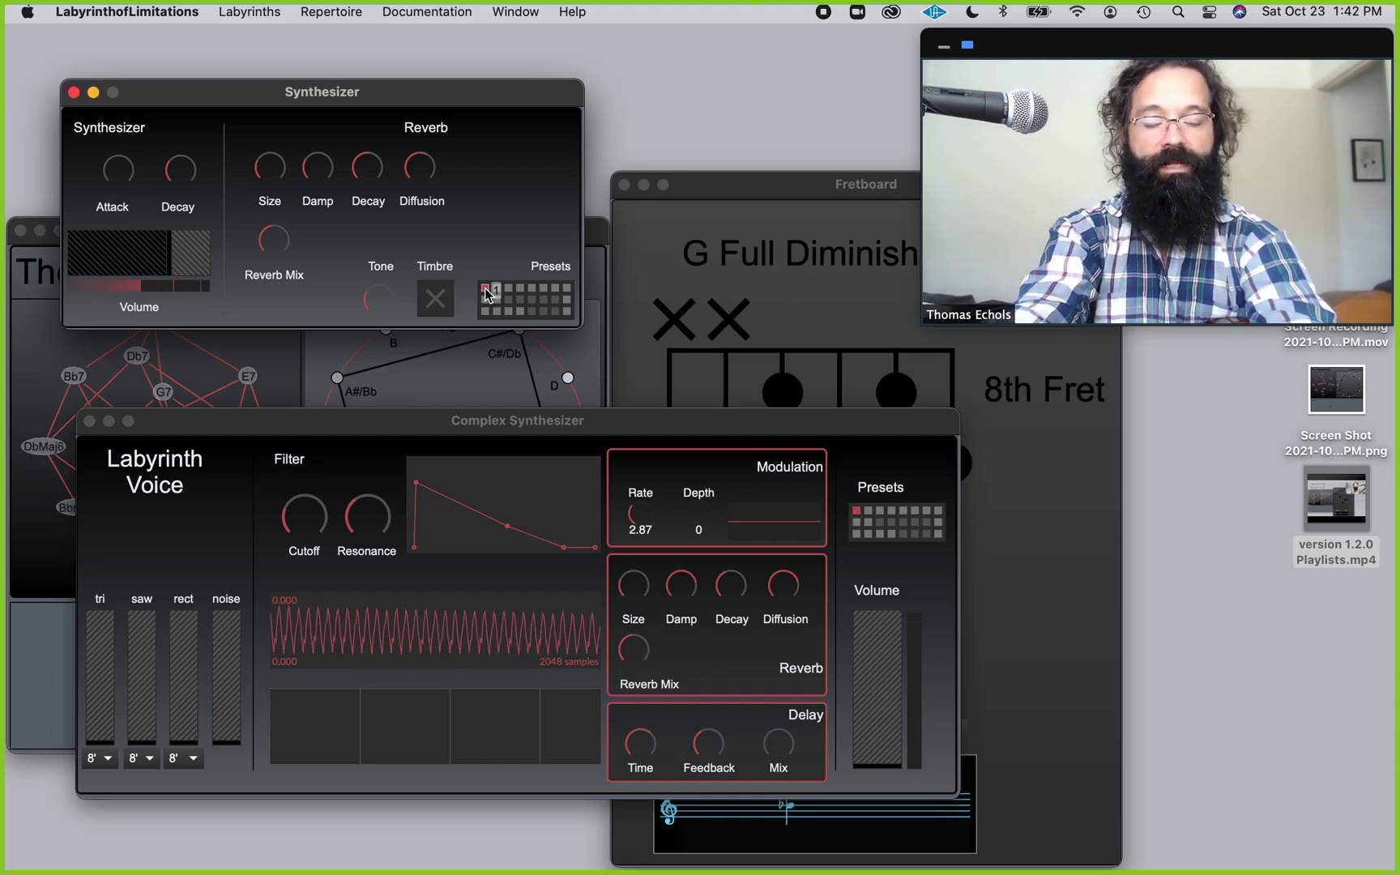
# Close the Complex Synthesizer and Synthesizer windows, and open the Tempo window.
pyautogui.click(89, 421)
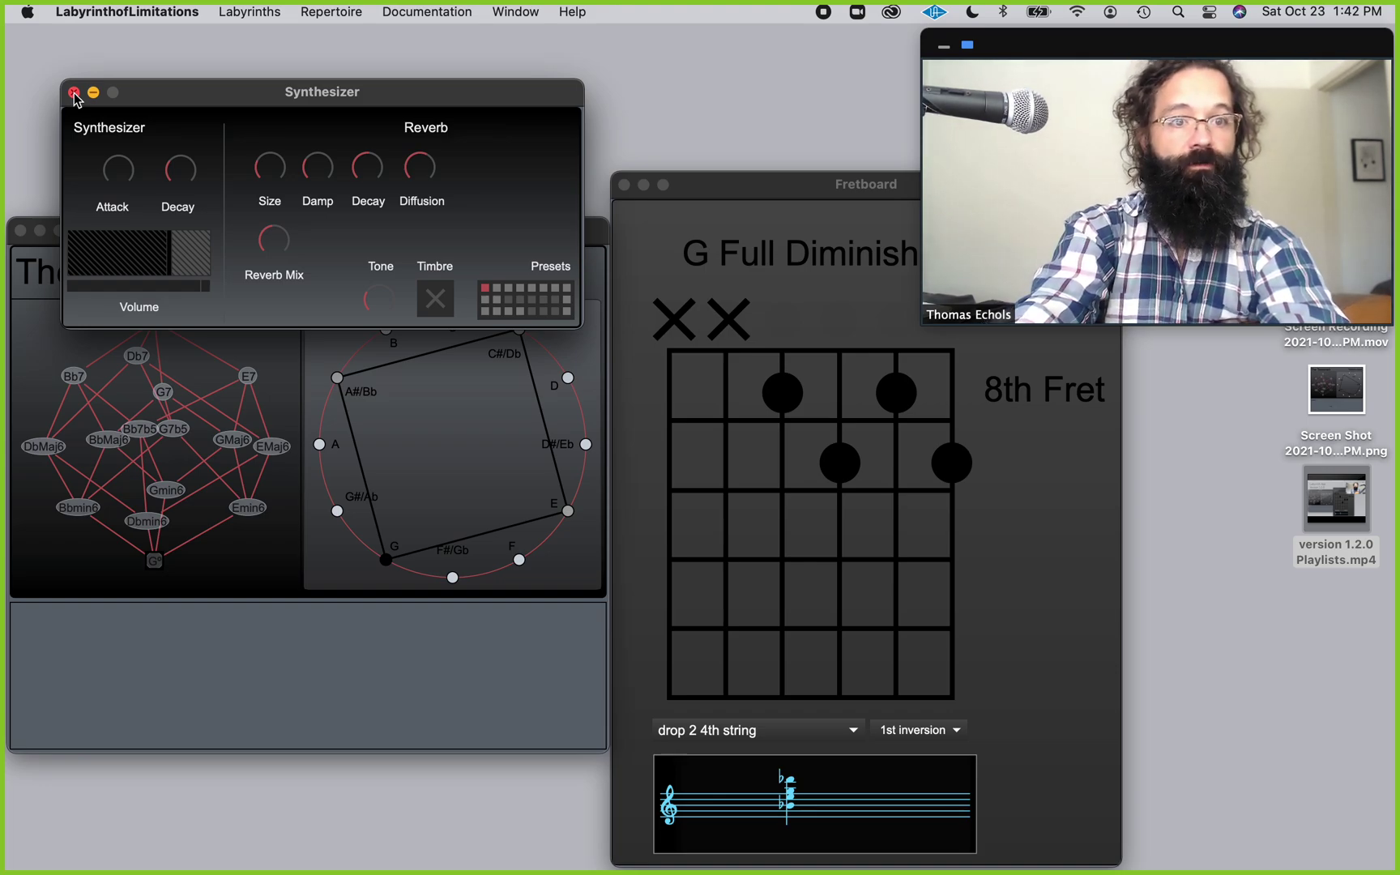
pyautogui.click(74, 94)
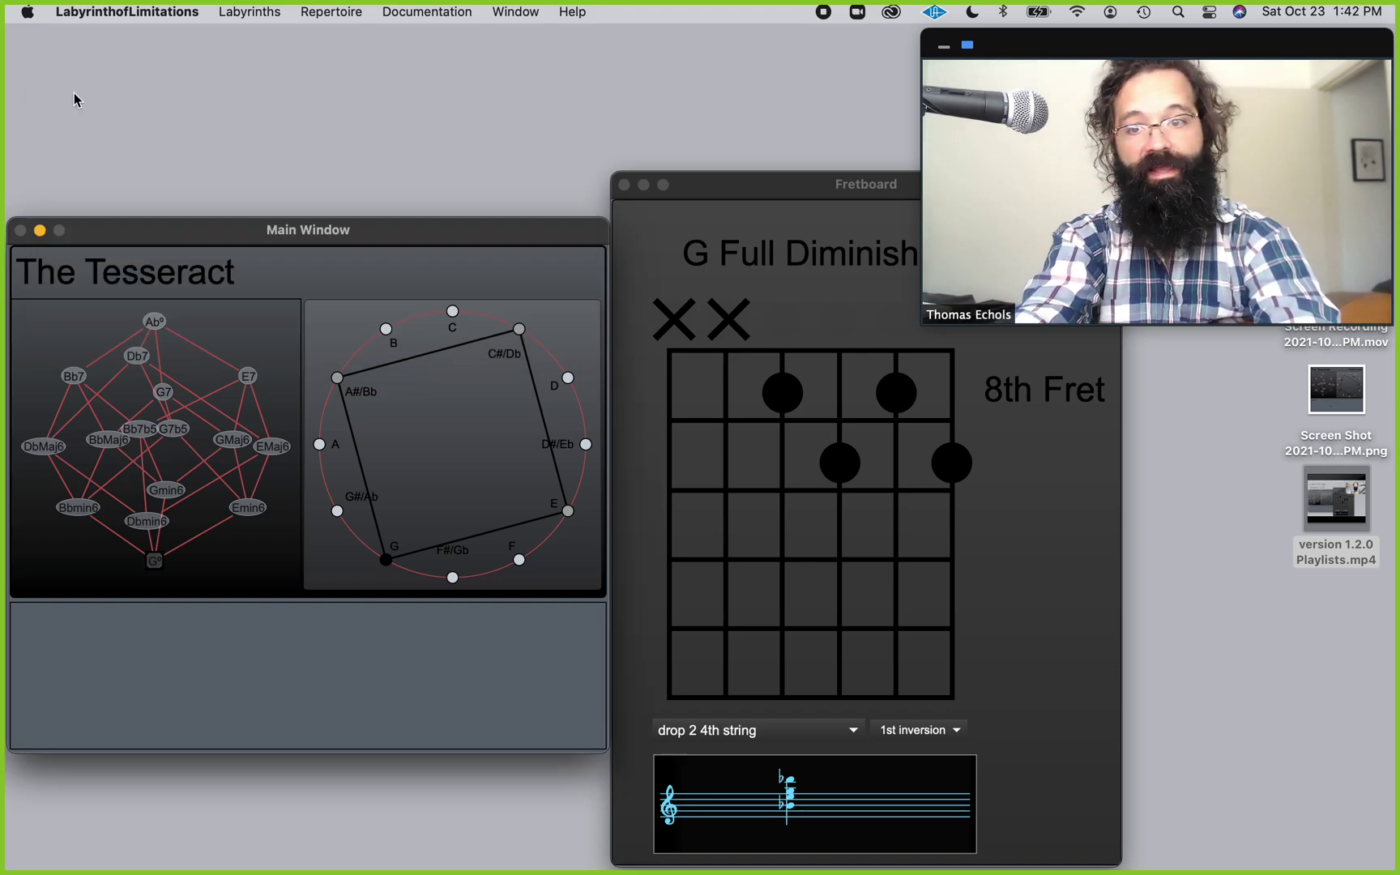
pyautogui.click(246, 15)
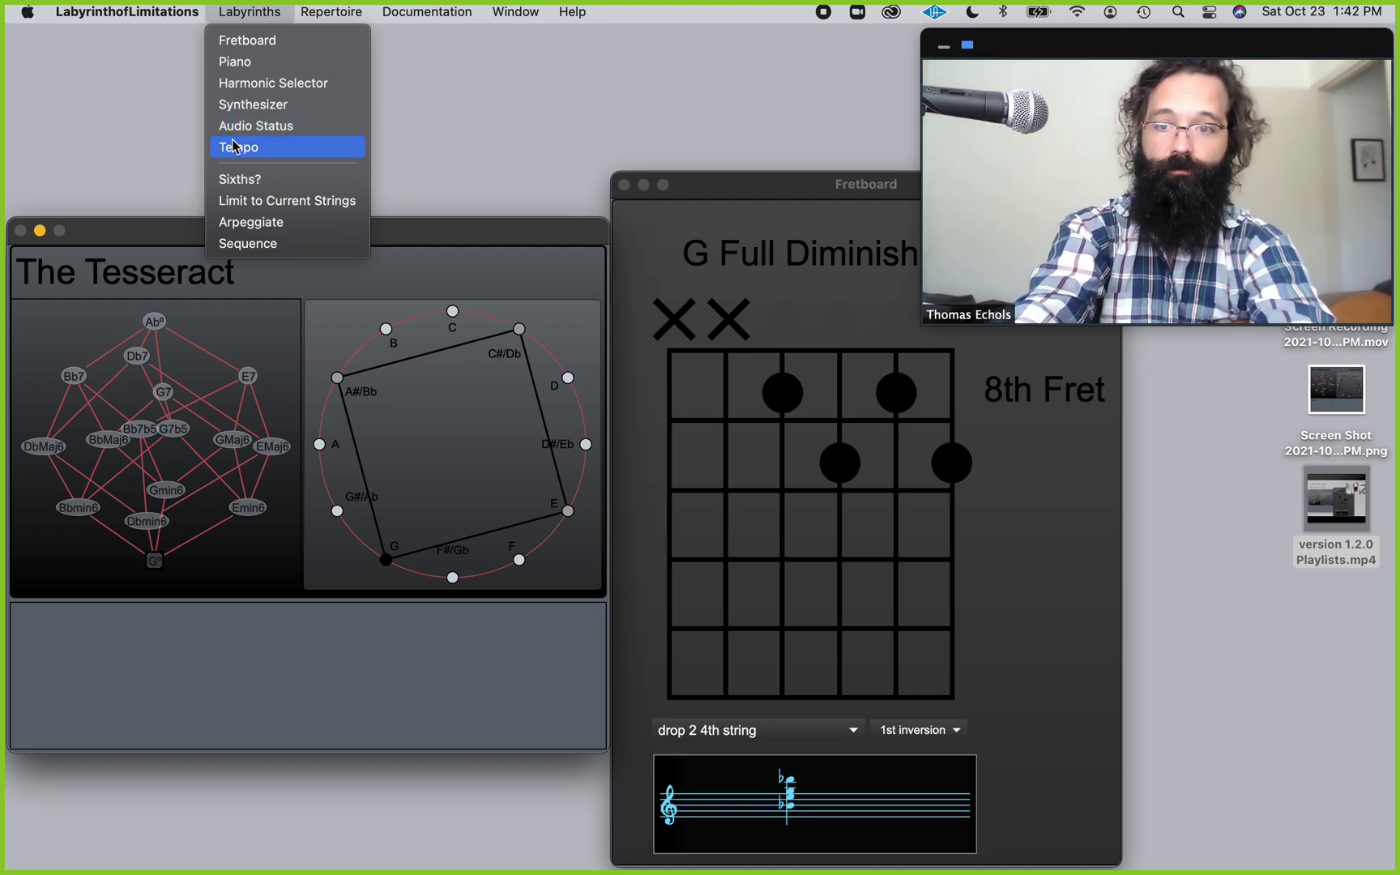
pyautogui.click(234, 147)
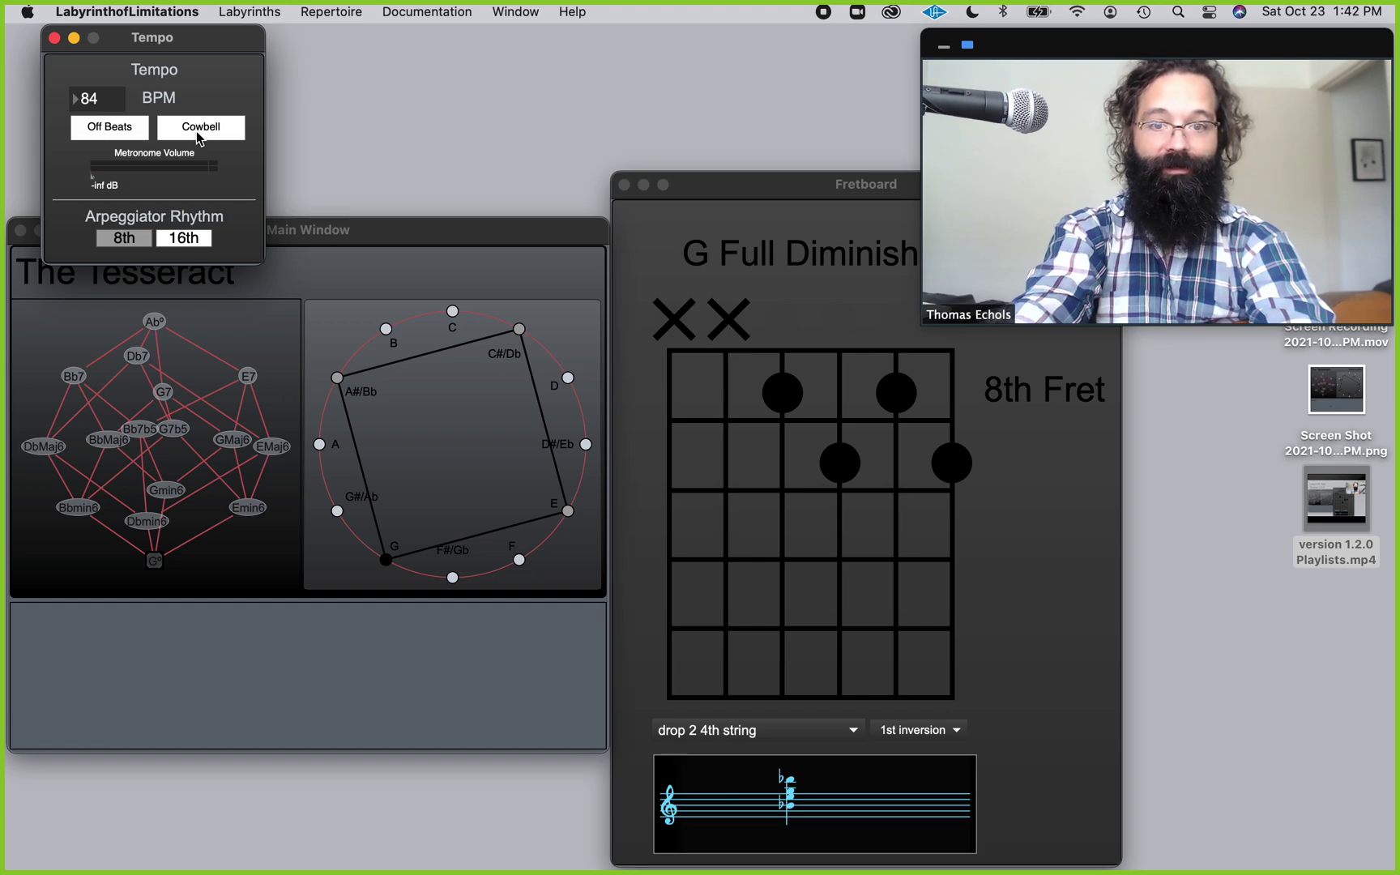
# Alternate between the G full diminished and Ab major 6 chords while raising the metronome volume to -11 dB.
pyautogui.click(366, 235)
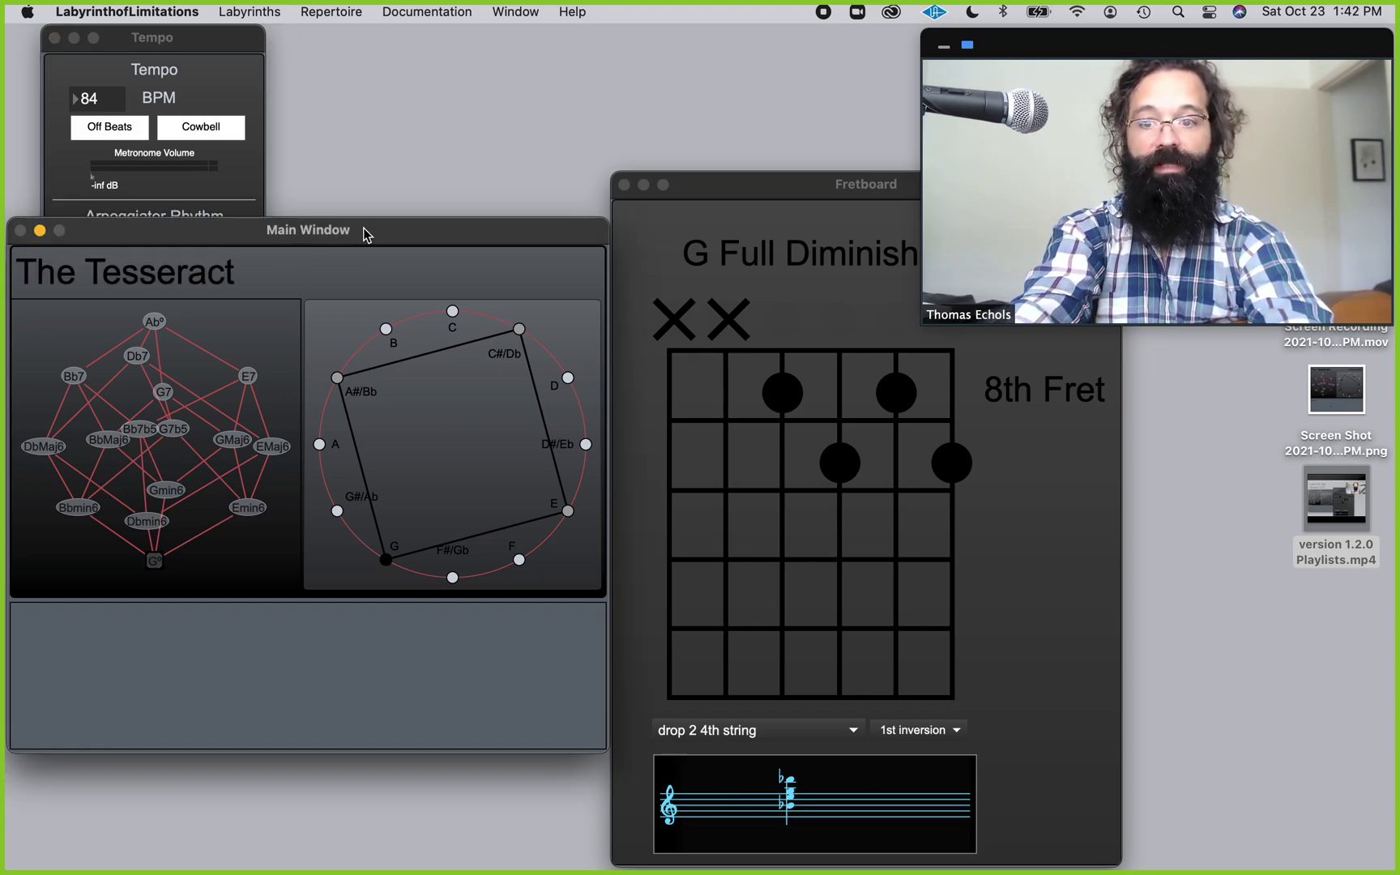
pyautogui.press('Right')
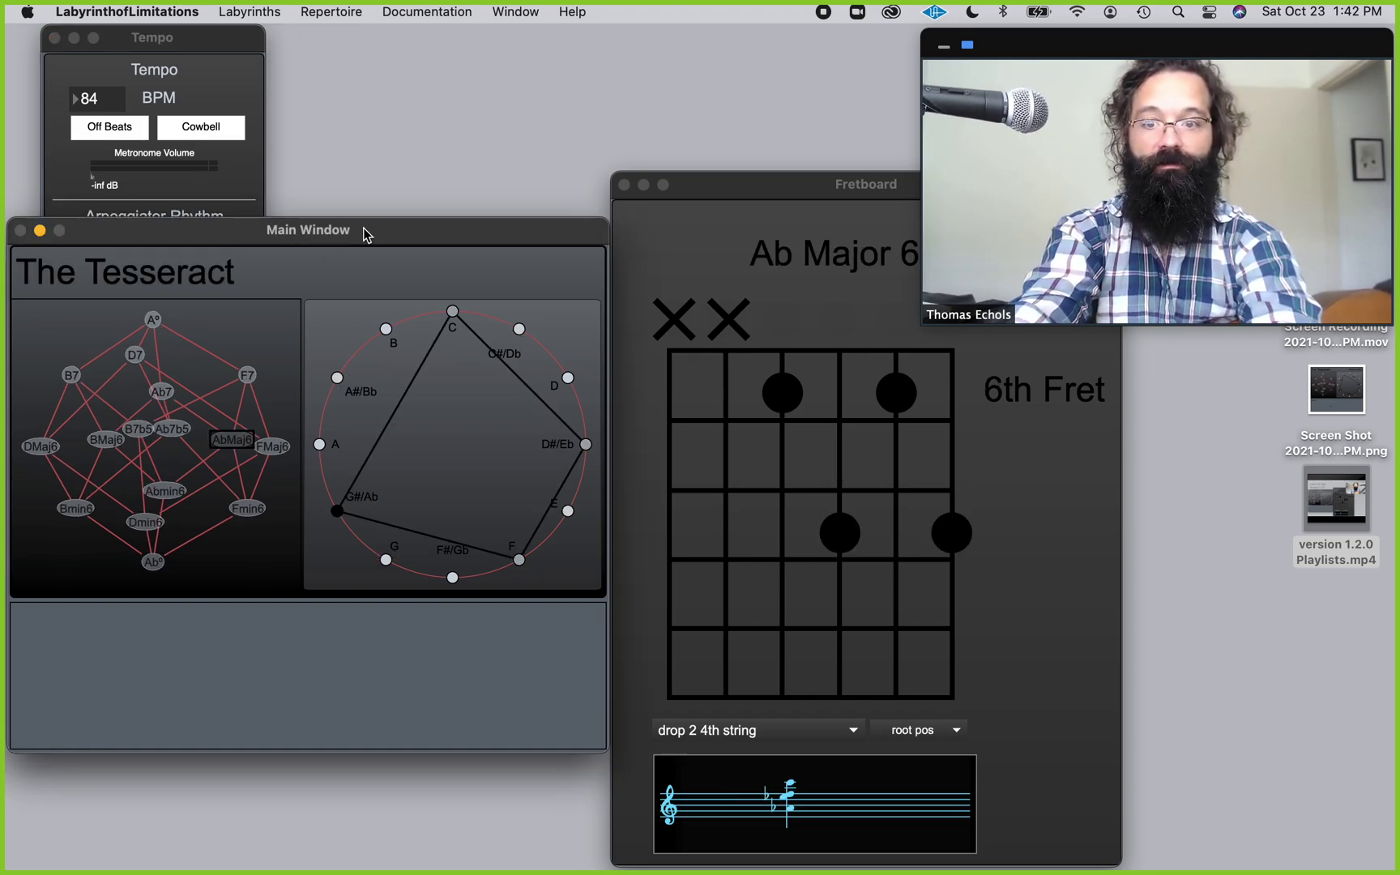
pyautogui.press('Left')
pyautogui.click(101, 174)
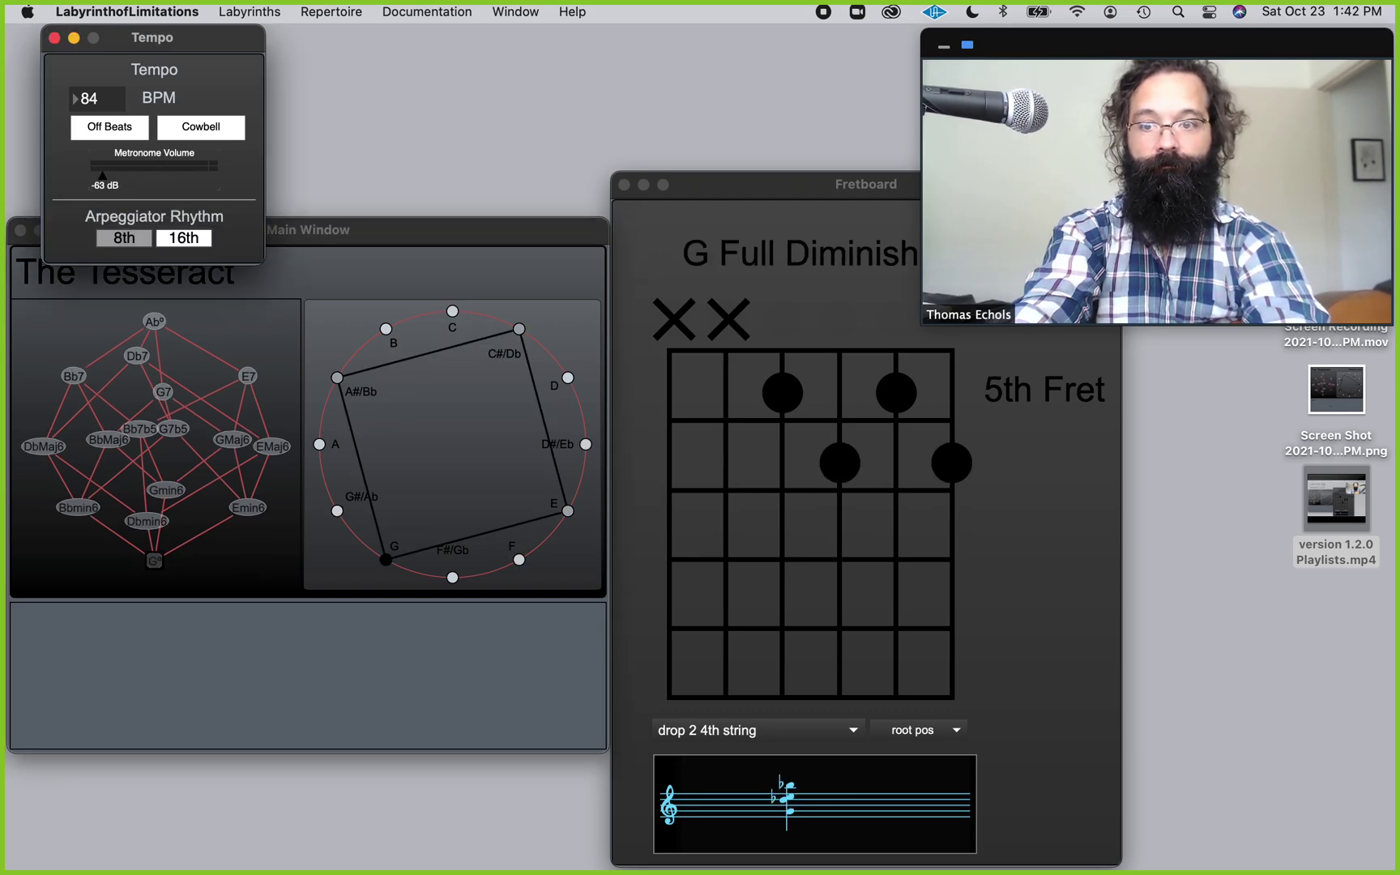
pyautogui.press('Right')
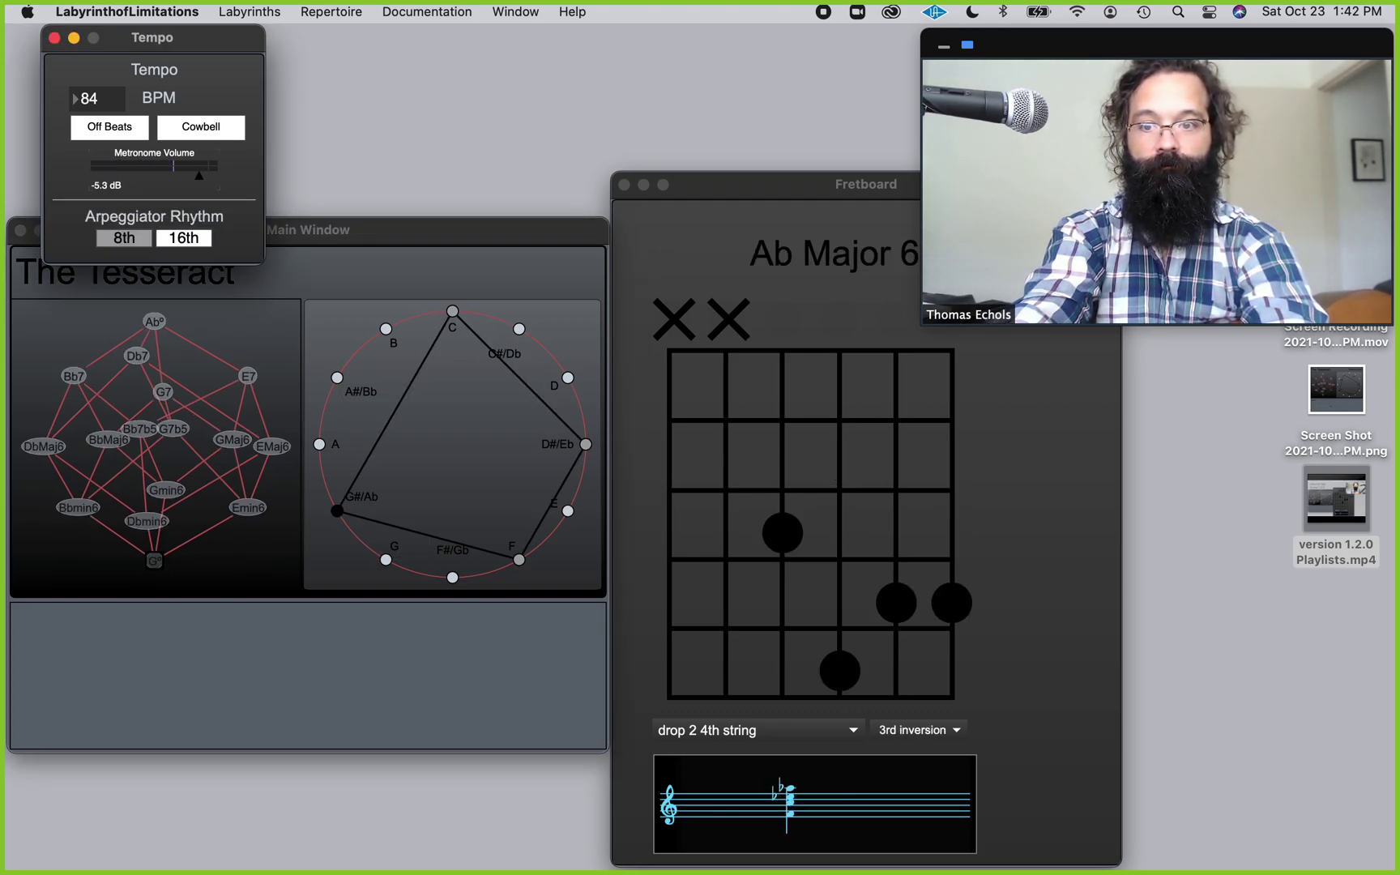
pyautogui.press('Left')
pyautogui.click(196, 167)
pyautogui.press('Right')
pyautogui.moveTo(197, 174); pyautogui.dragTo(190, 174)
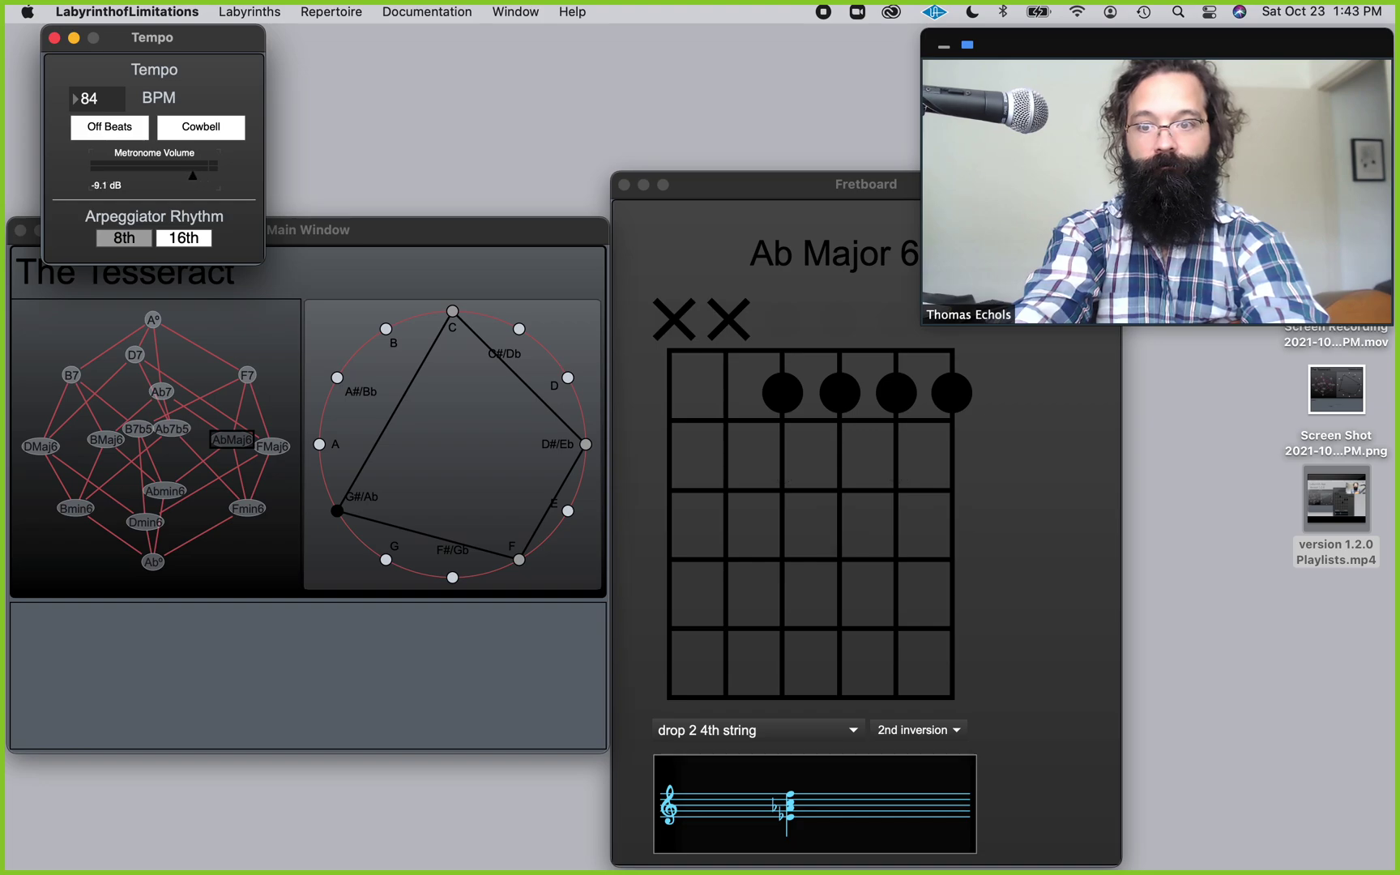
pyautogui.press('Left')
# Try the metronome on All Beats over the two alternating chords, and return it to Off Beats.
pyautogui.click(127, 134)
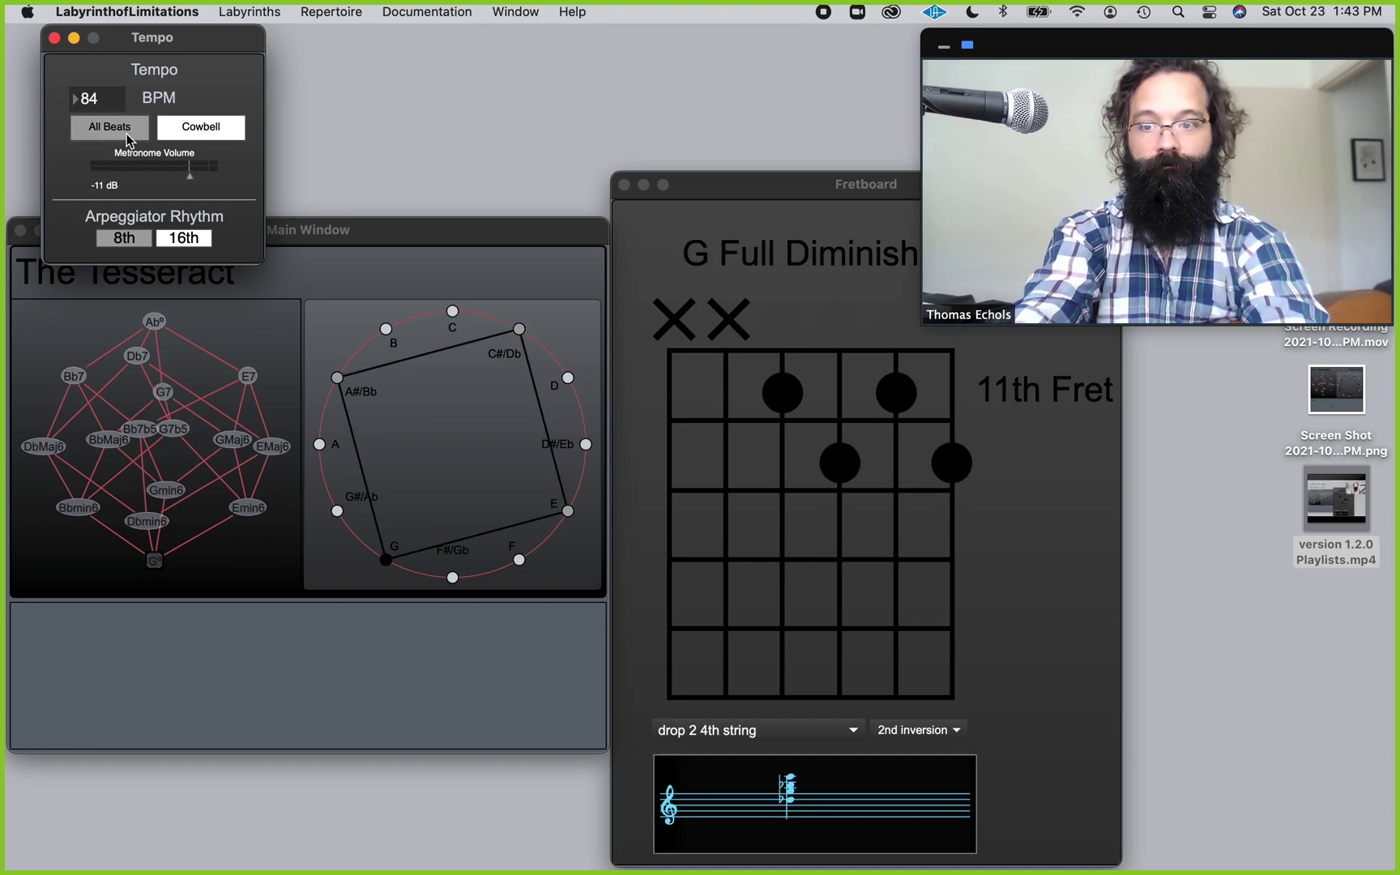
pyautogui.press('Right')
pyautogui.press('Left')
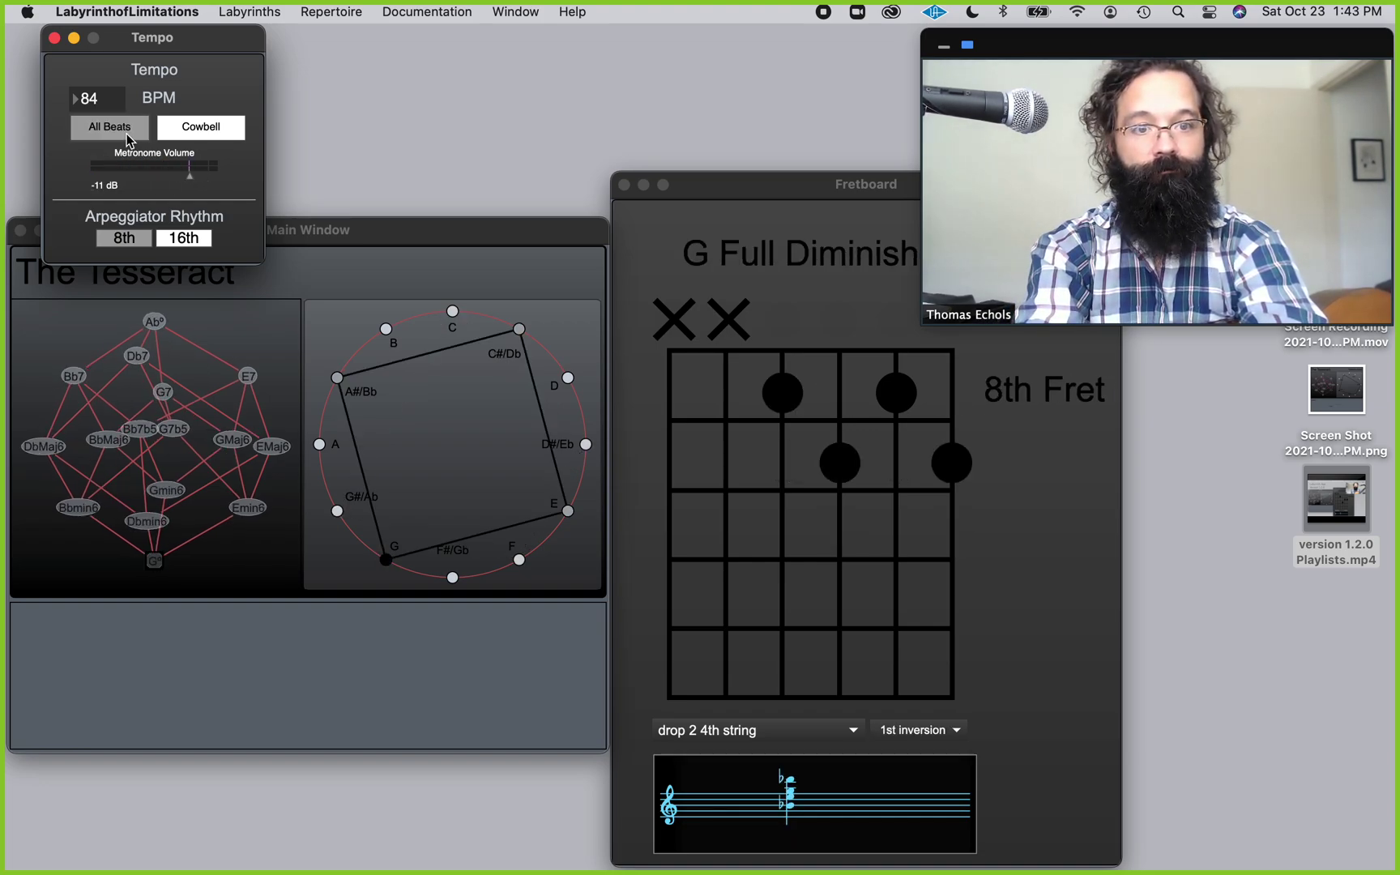
pyautogui.press('Right')
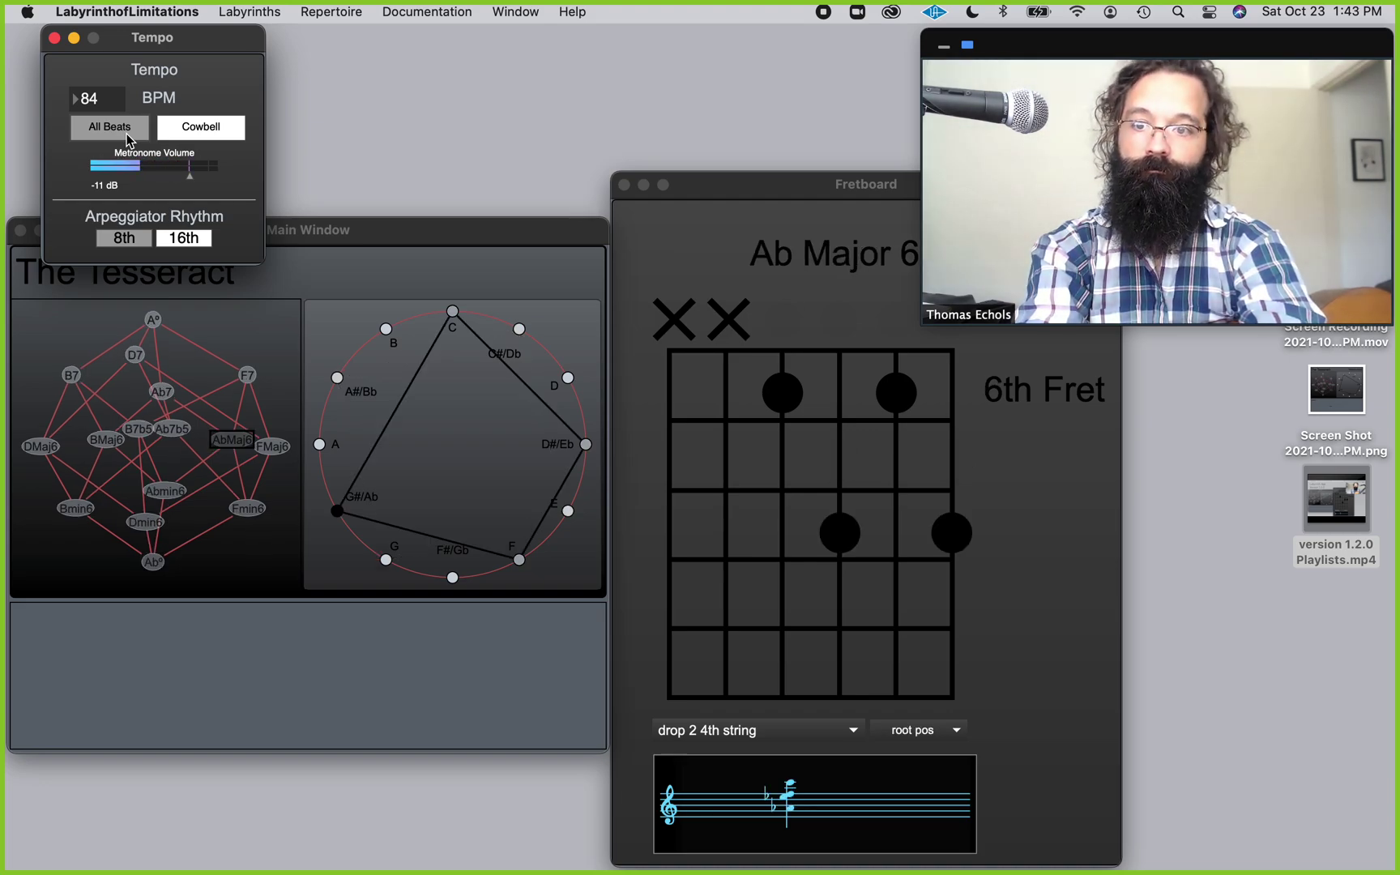
pyautogui.click(127, 134)
pyautogui.press('Left')
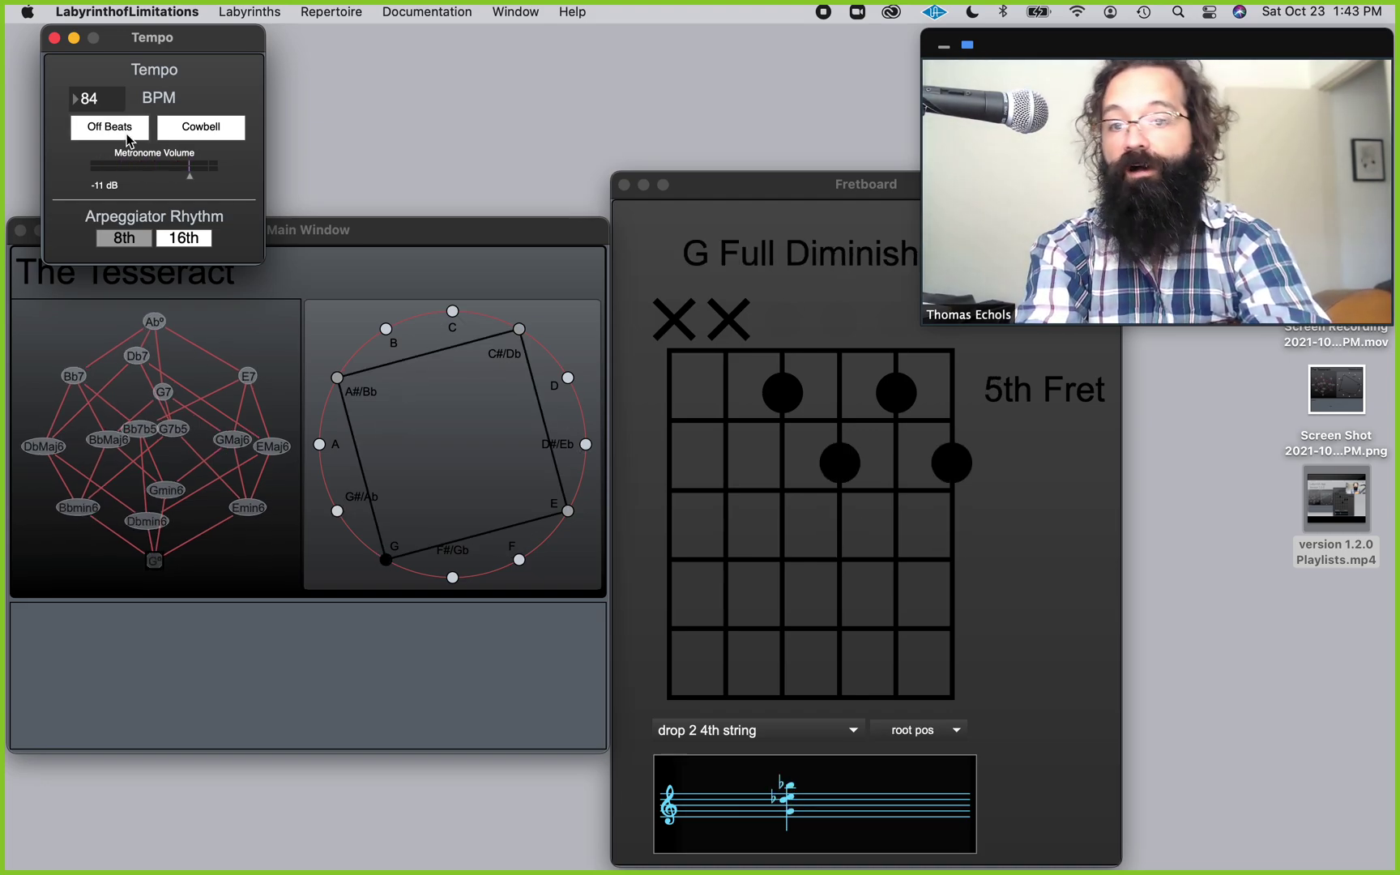
pyautogui.press('Right')
# Compare All Beats with Off Beats once more while alternating the chords, leaving the metronome on Off Beats.
pyautogui.click(128, 136)
pyautogui.press('Left')
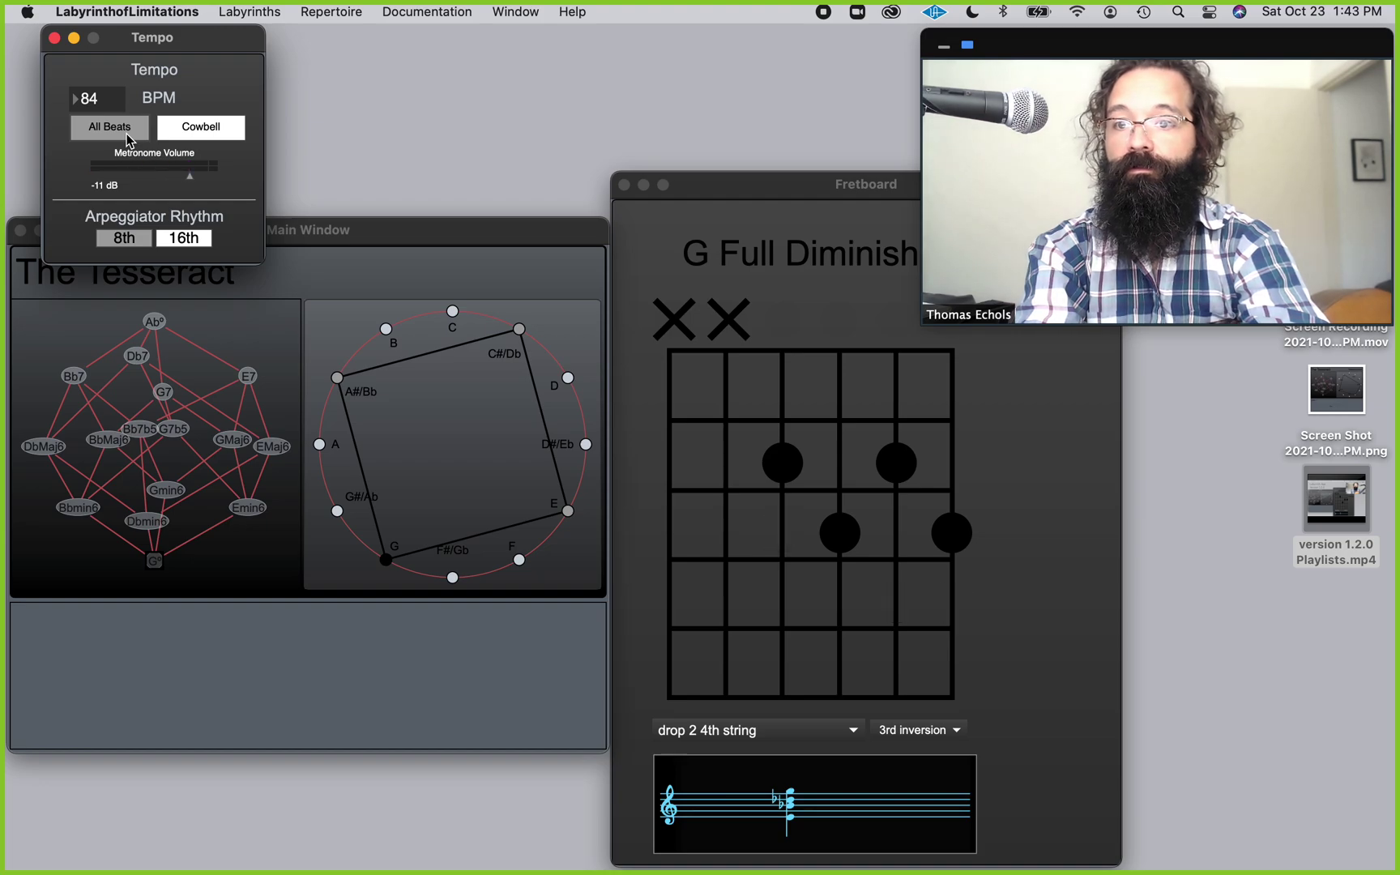
pyautogui.press('Right')
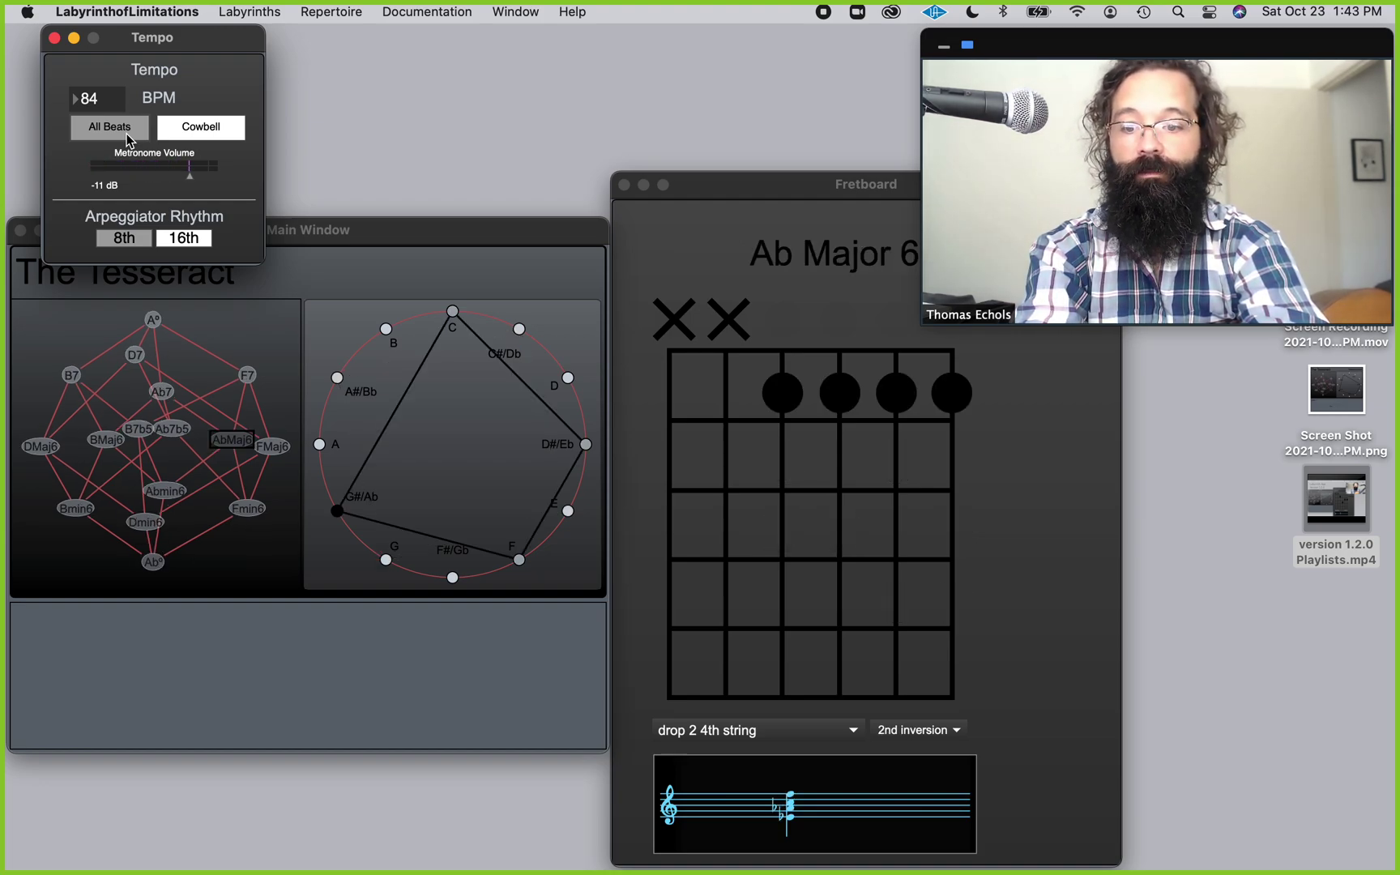
pyautogui.press('Left')
pyautogui.click(127, 137)
pyautogui.press('Right')
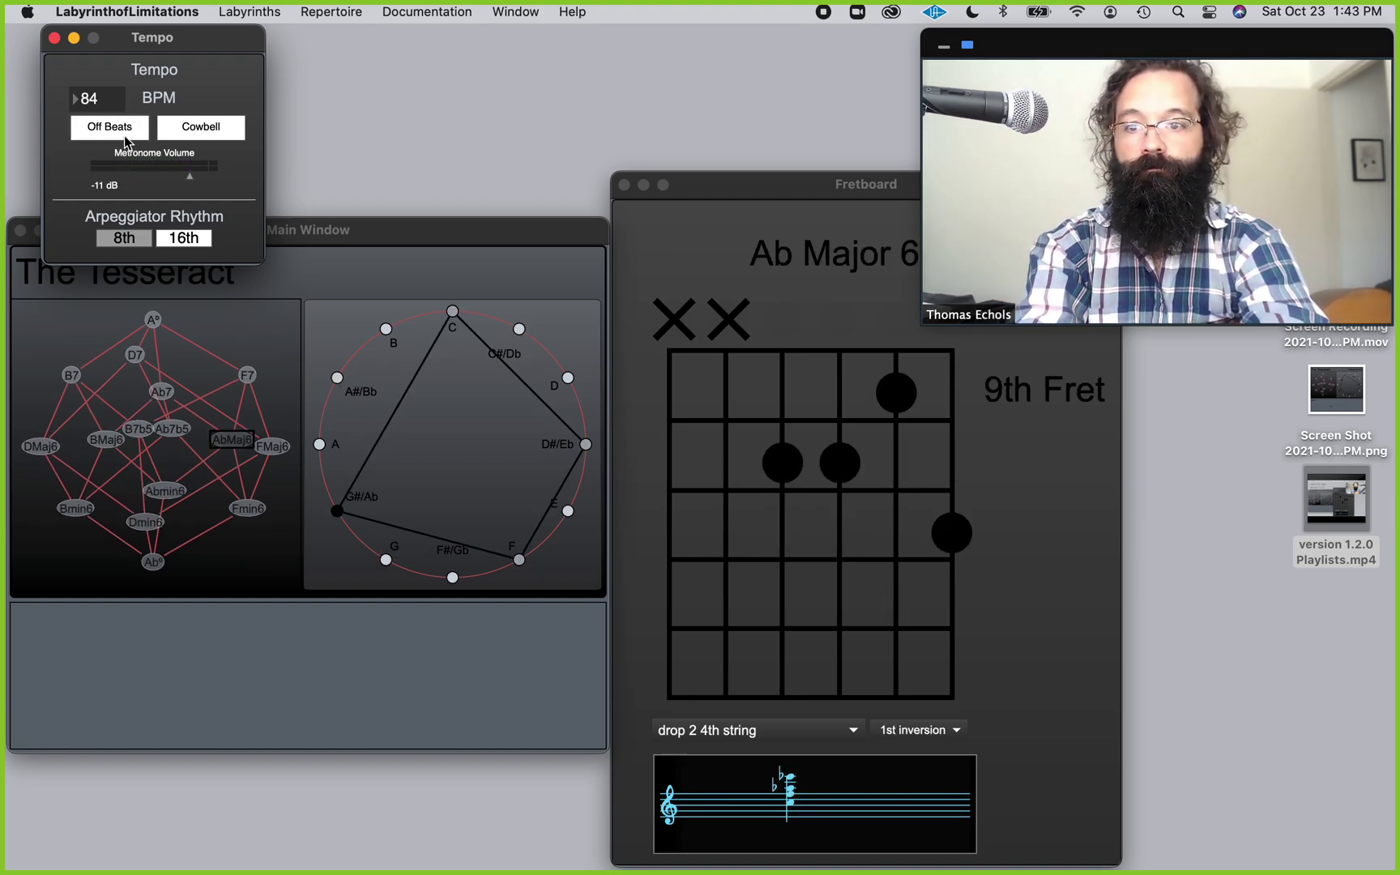
pyautogui.press('Left')
# Compare the Clave and Cowbell metronome sounds over the alternating chords, leaving the metronome set to Clave.
pyautogui.click(201, 128)
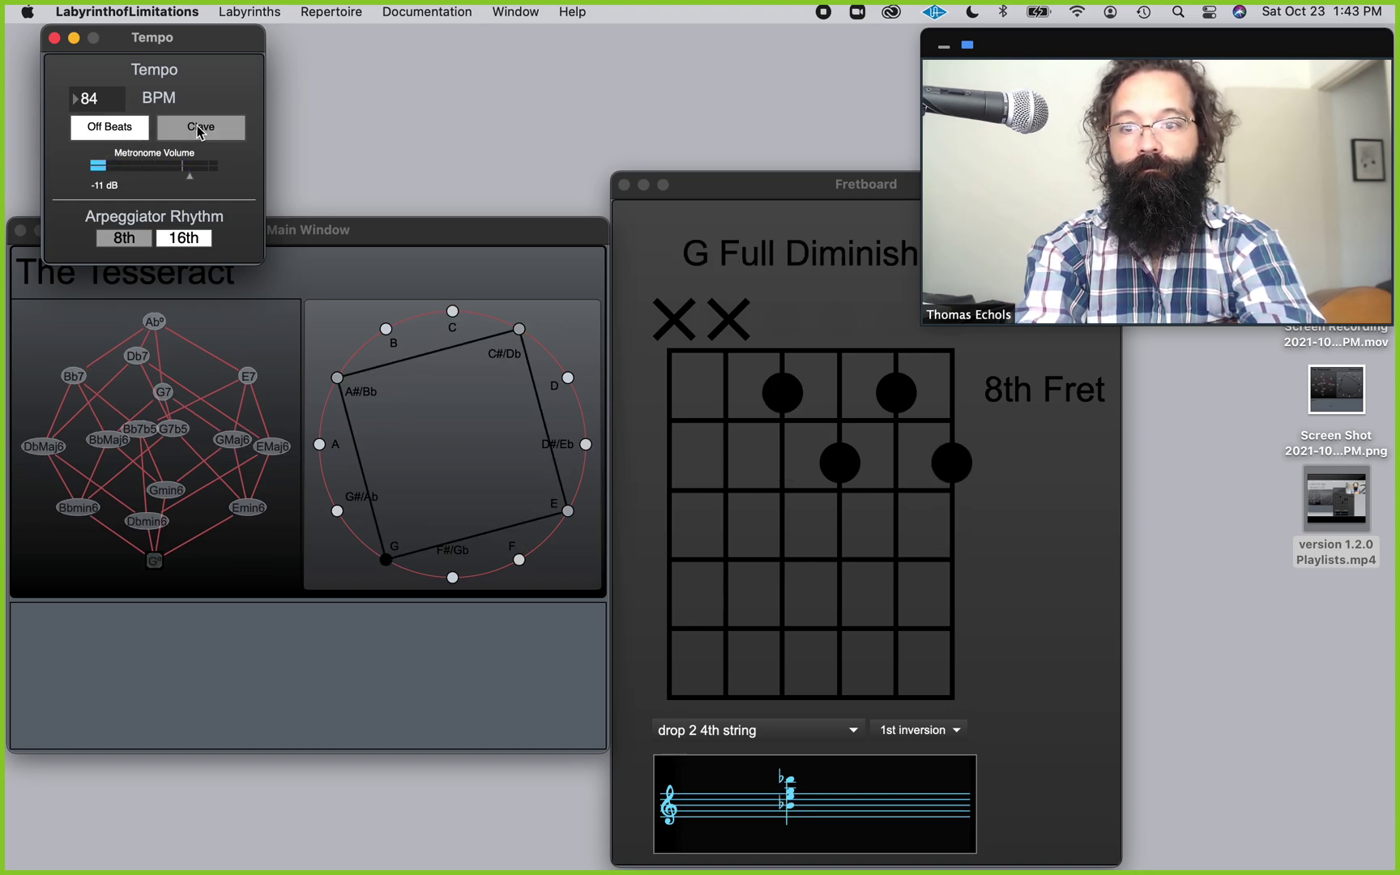
pyautogui.press('Right')
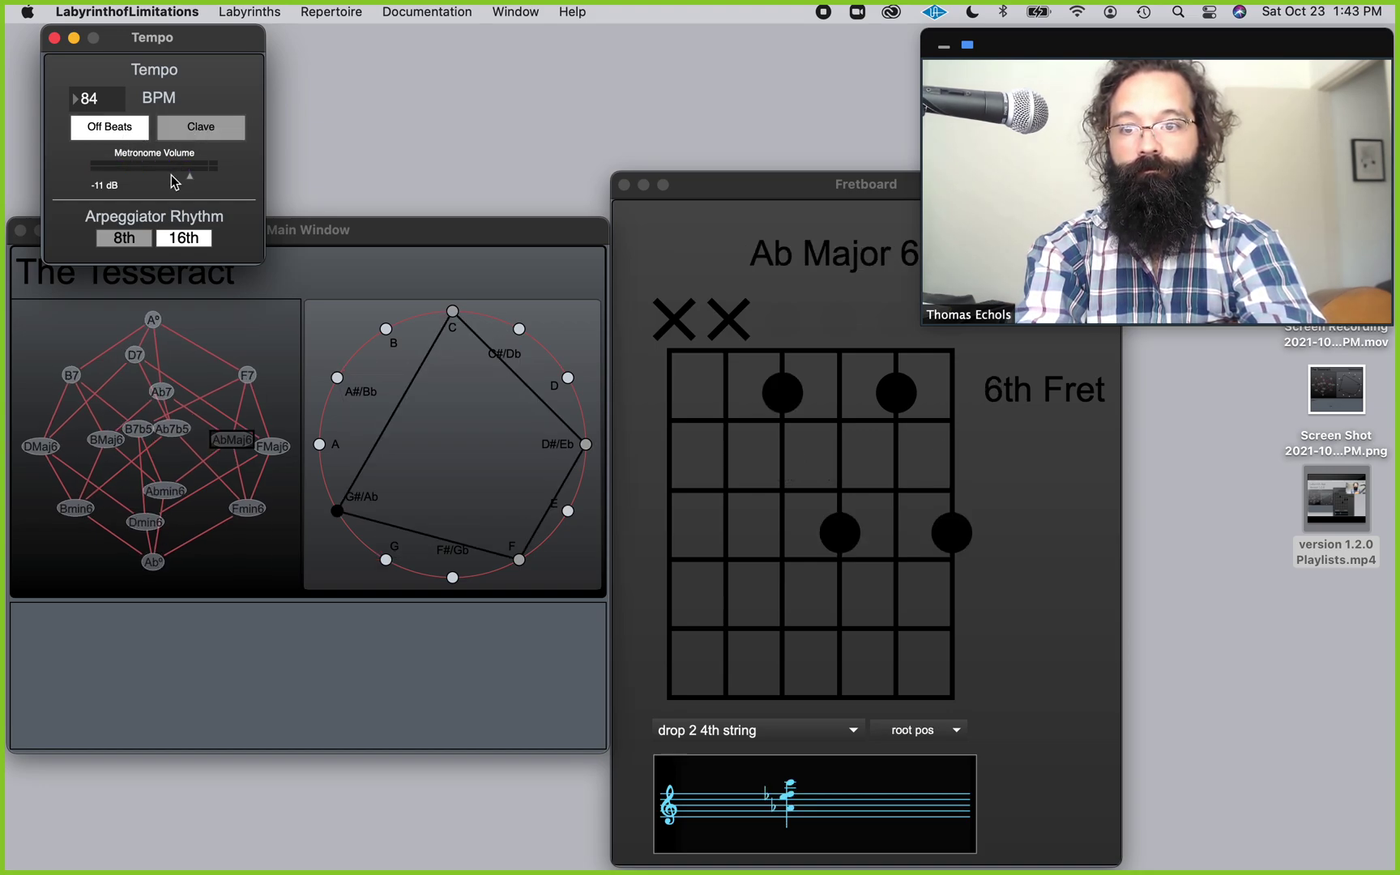
pyautogui.press('Left')
pyautogui.click(217, 132)
pyautogui.press('Right')
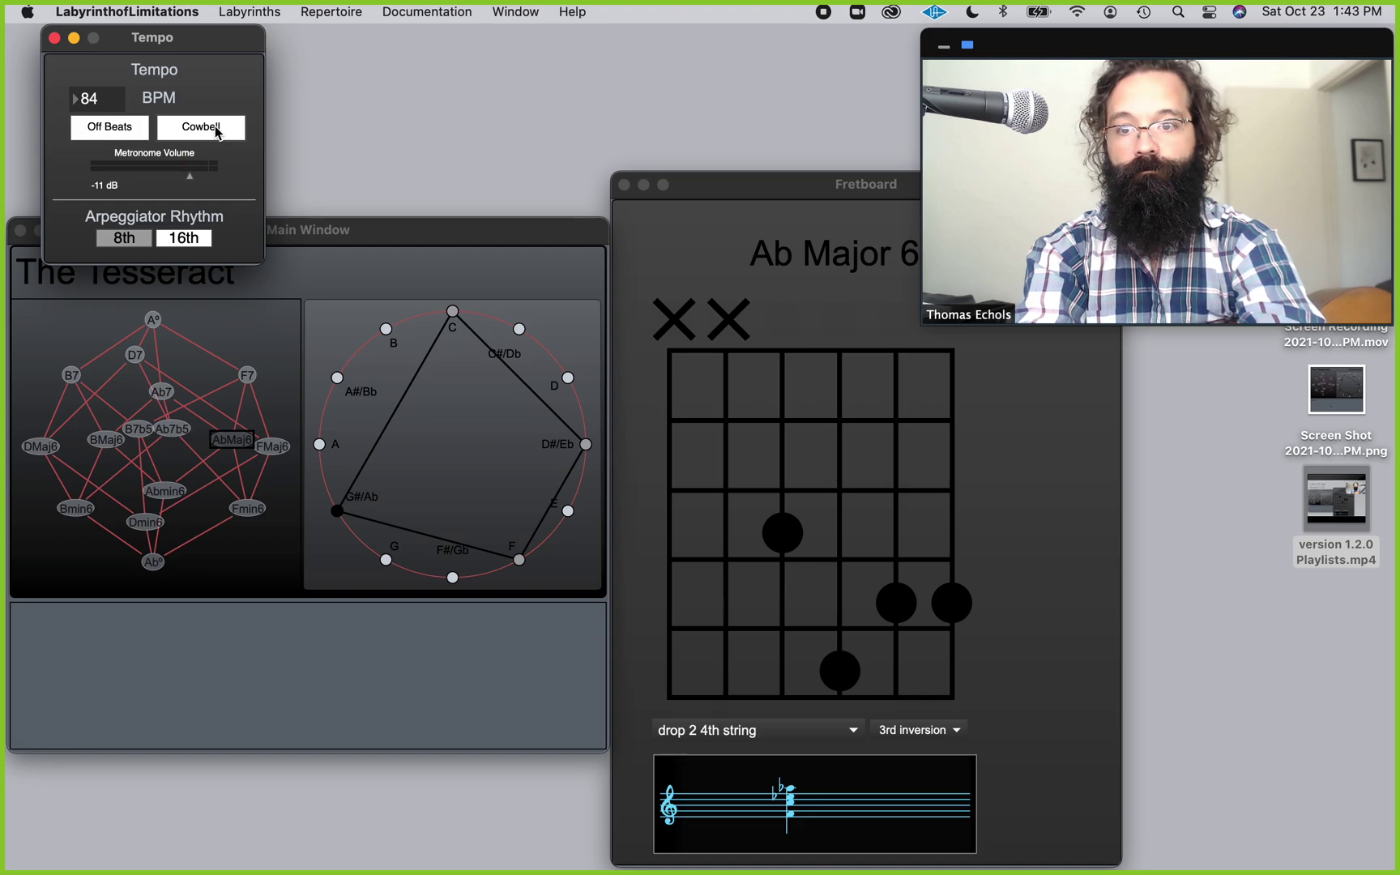
pyautogui.click(218, 132)
pyautogui.press('Left')
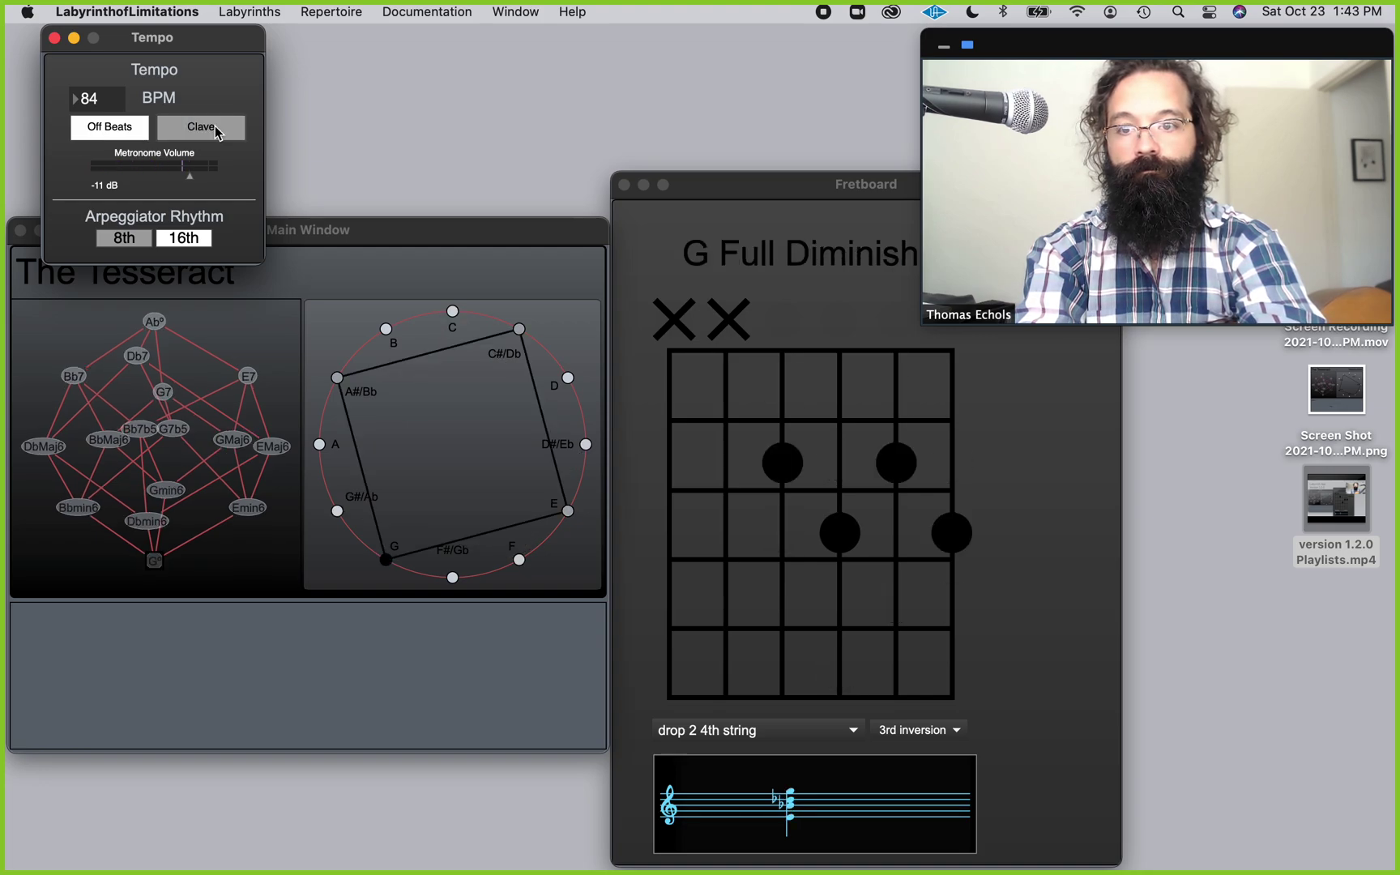
pyautogui.press('Right')
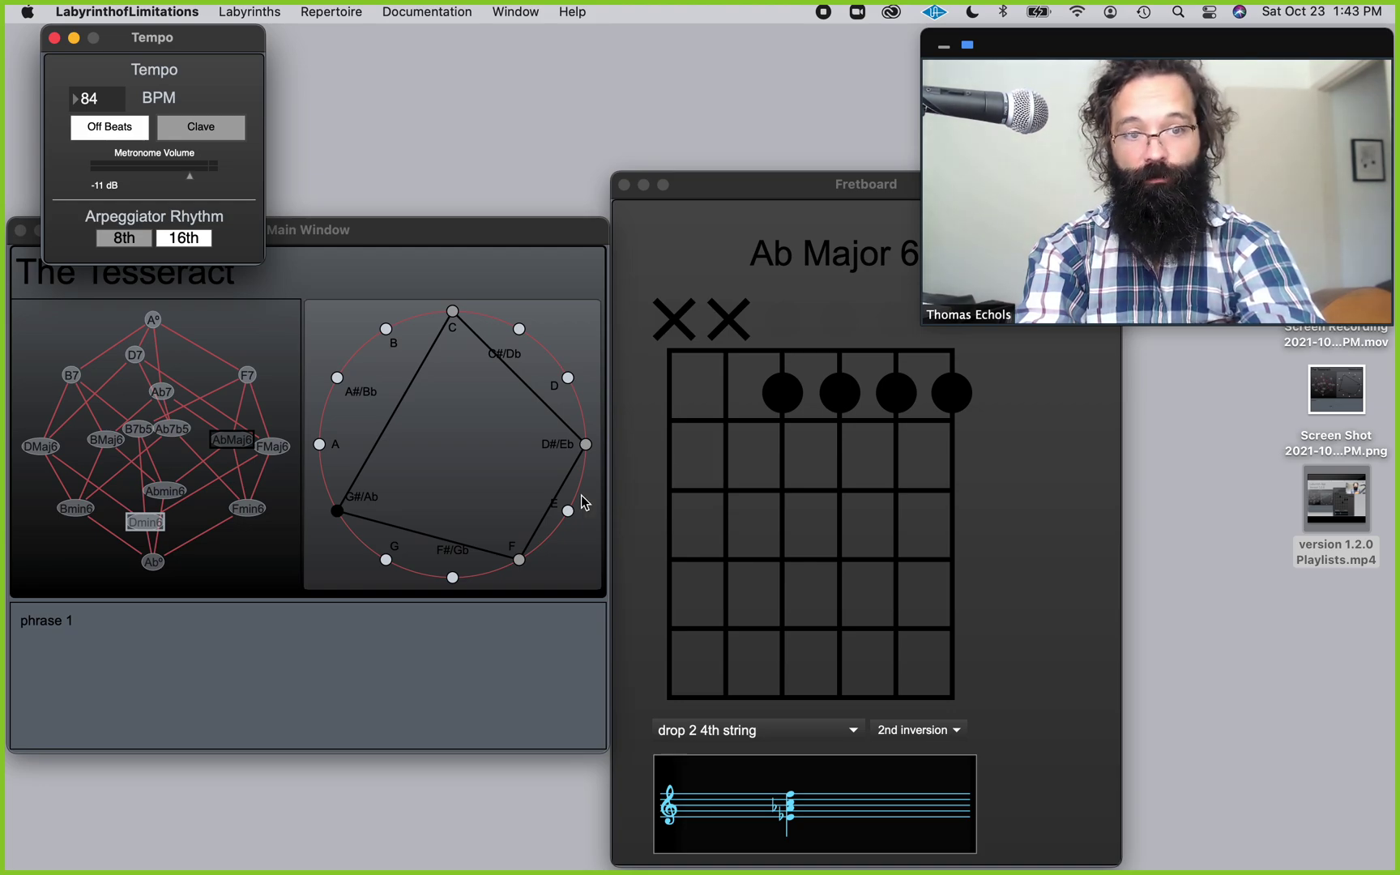
# Load I've Got Rhythm from the repertoire, and compare All Beats with Off Beats while playing it, ending on Off Beats.
pyautogui.click(328, 8)
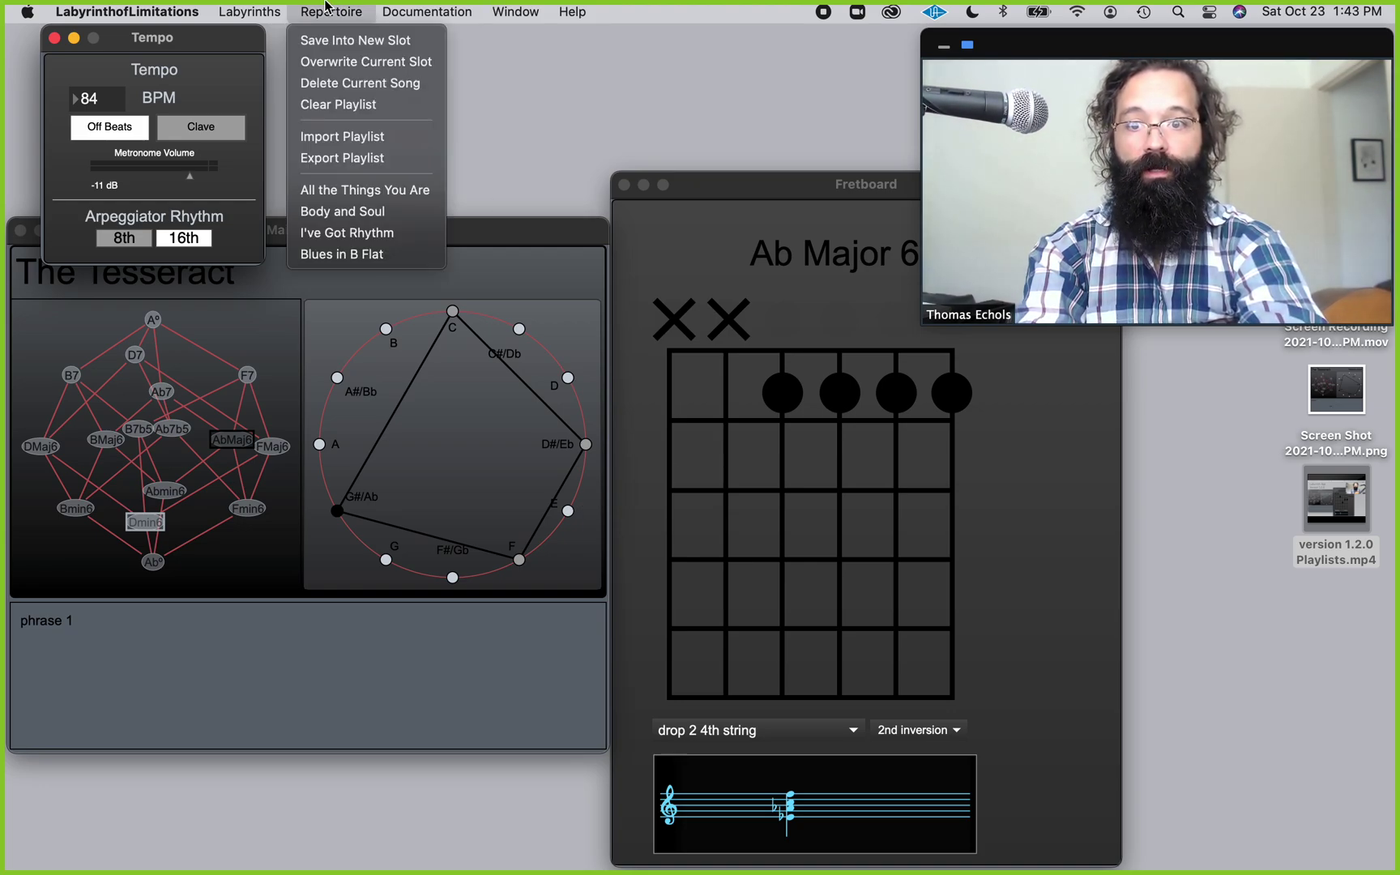
pyautogui.click(341, 235)
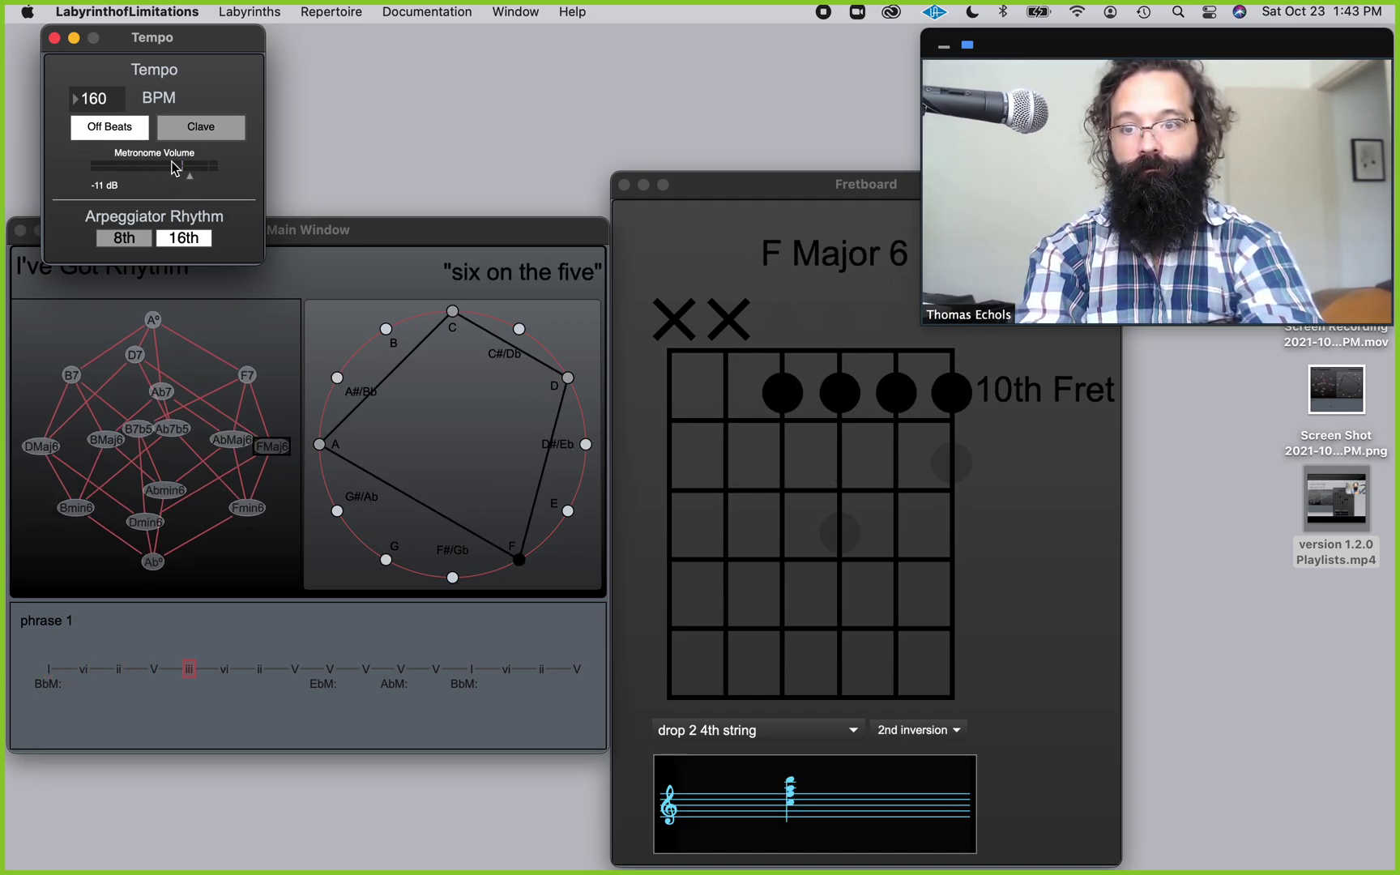
pyautogui.click(116, 134)
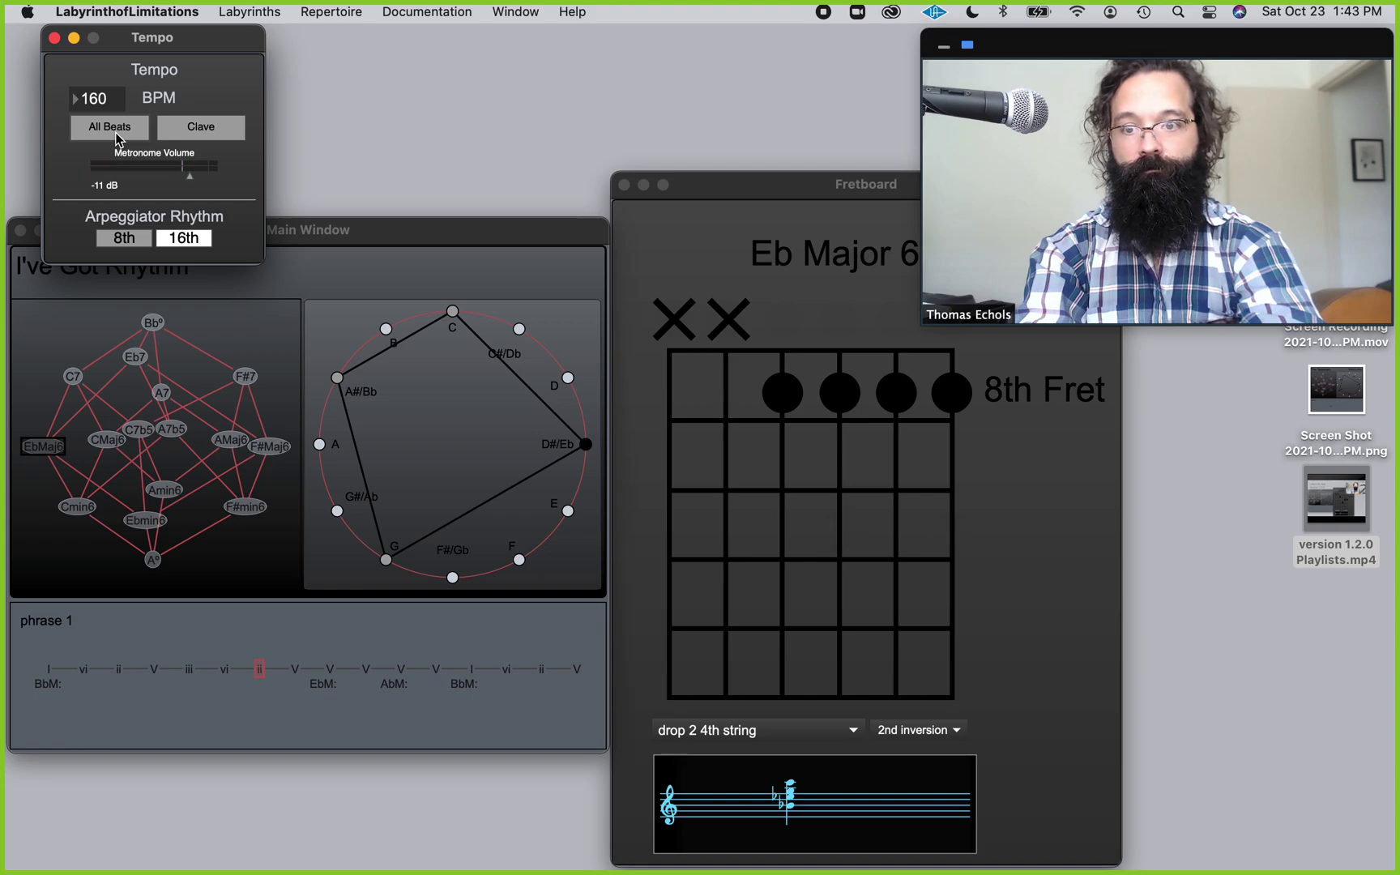
pyautogui.click(115, 132)
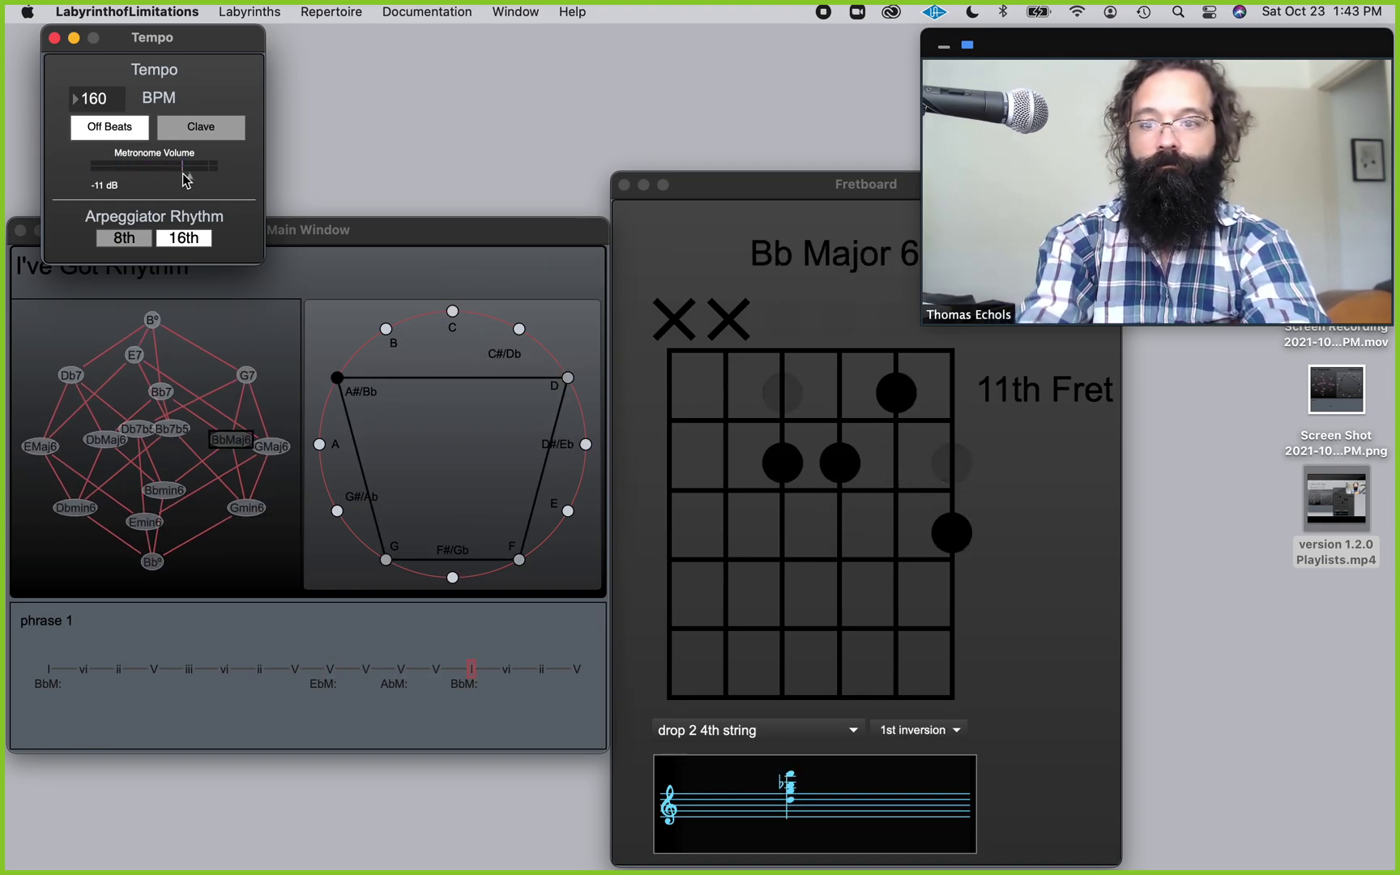
pyautogui.click(134, 142)
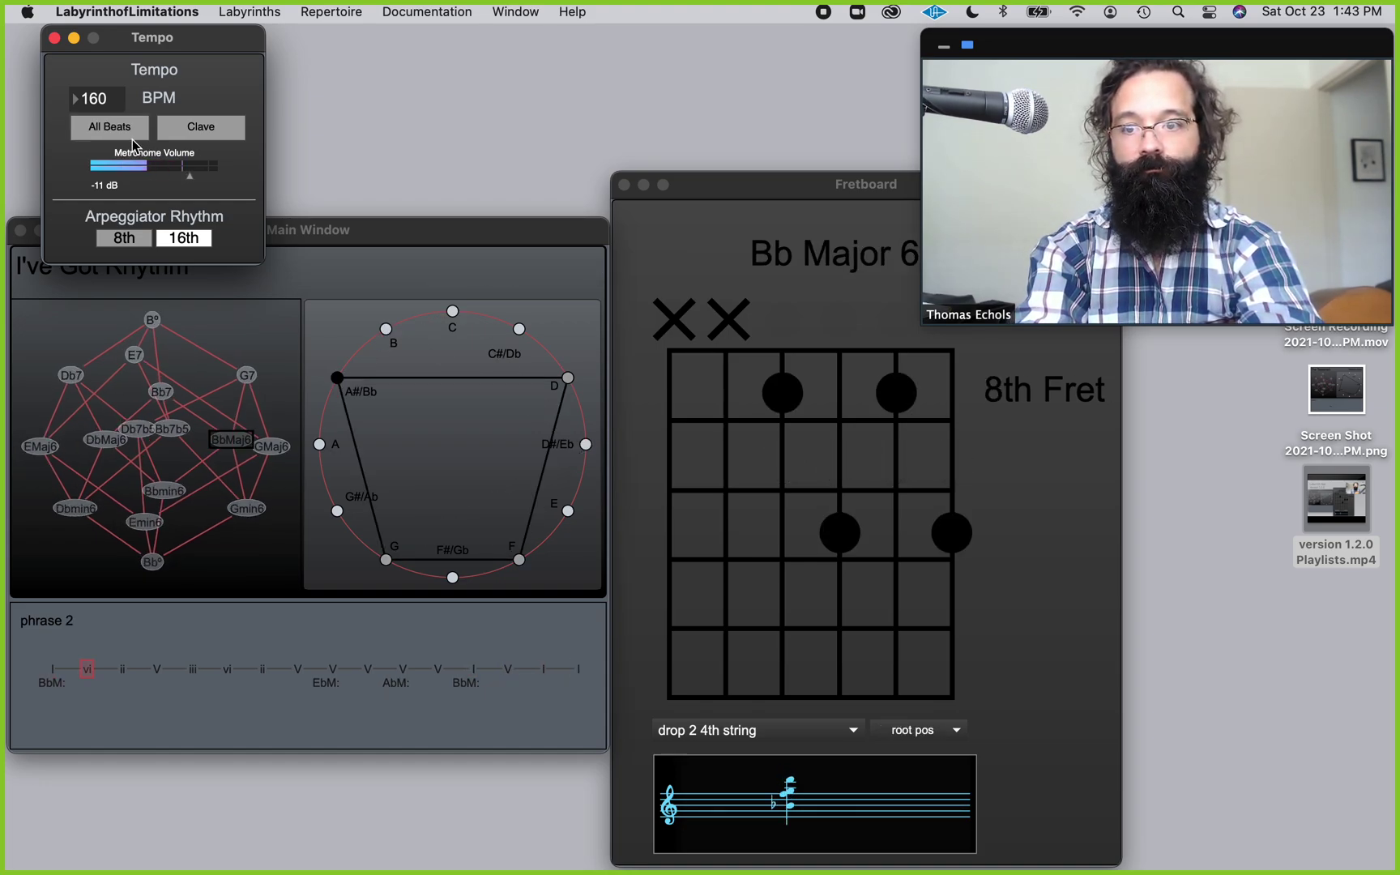
pyautogui.click(135, 140)
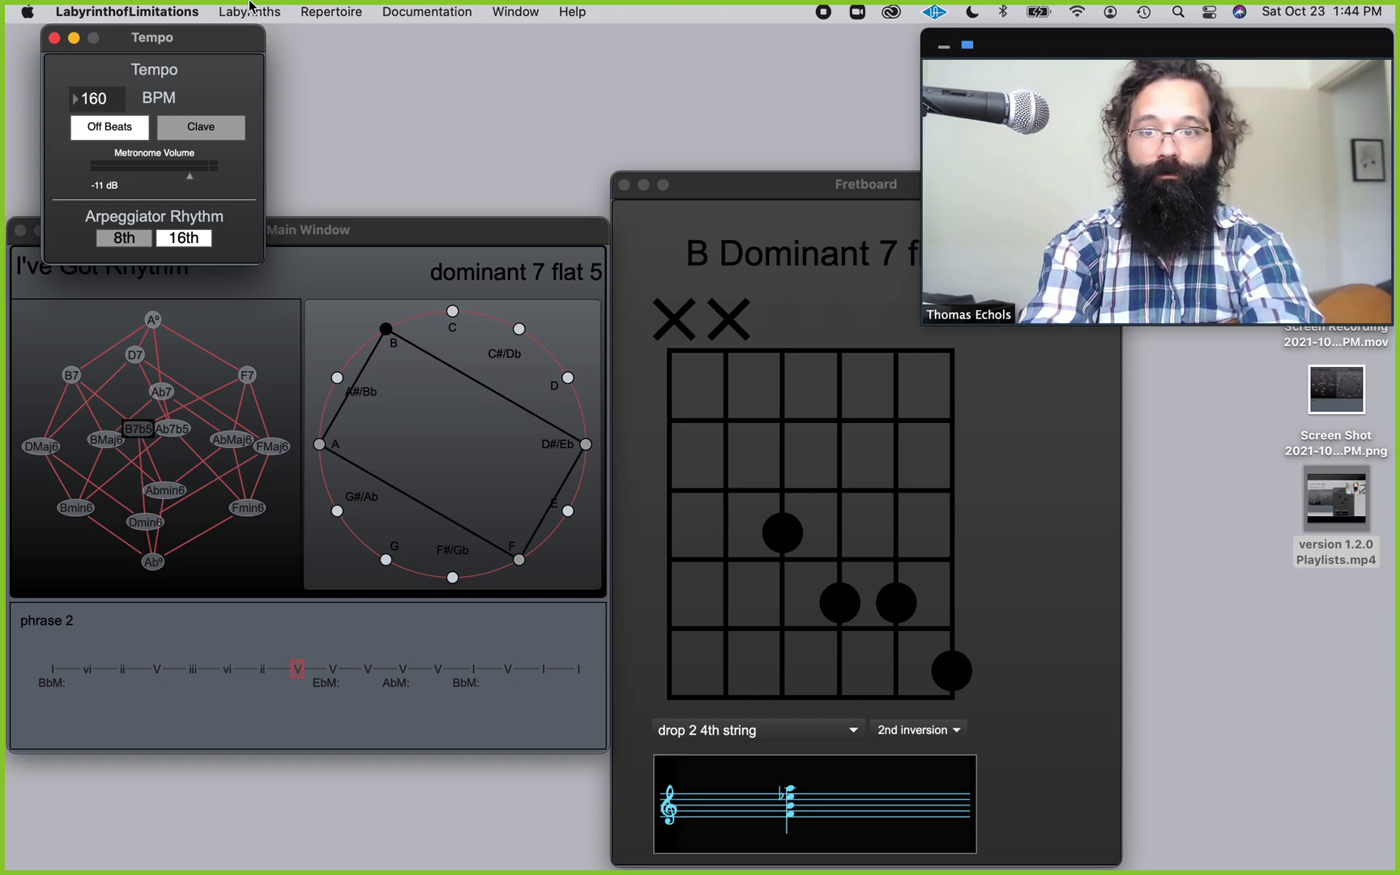
pyautogui.click(306, 9)
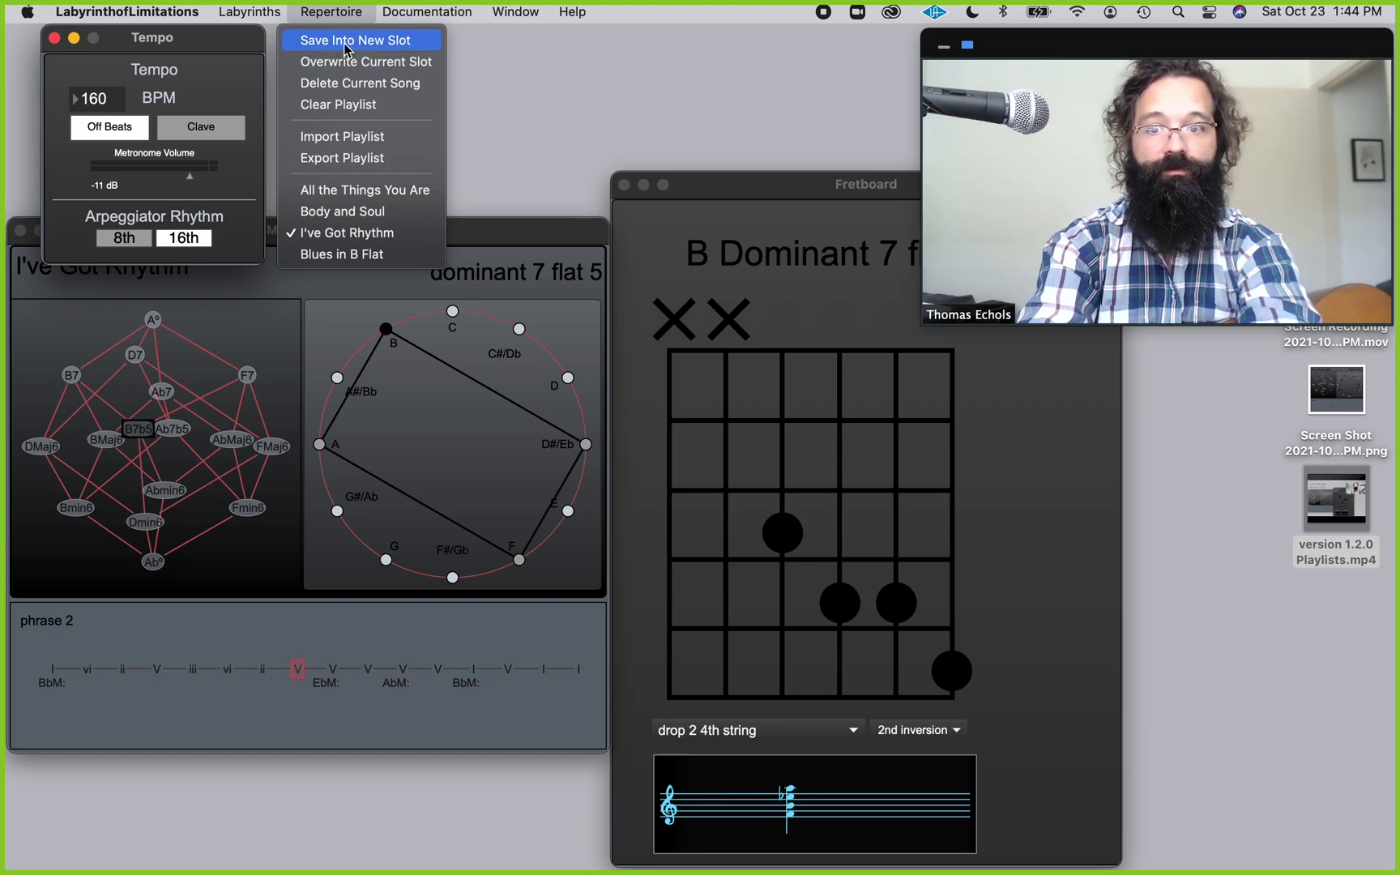
pyautogui.click(361, 157)
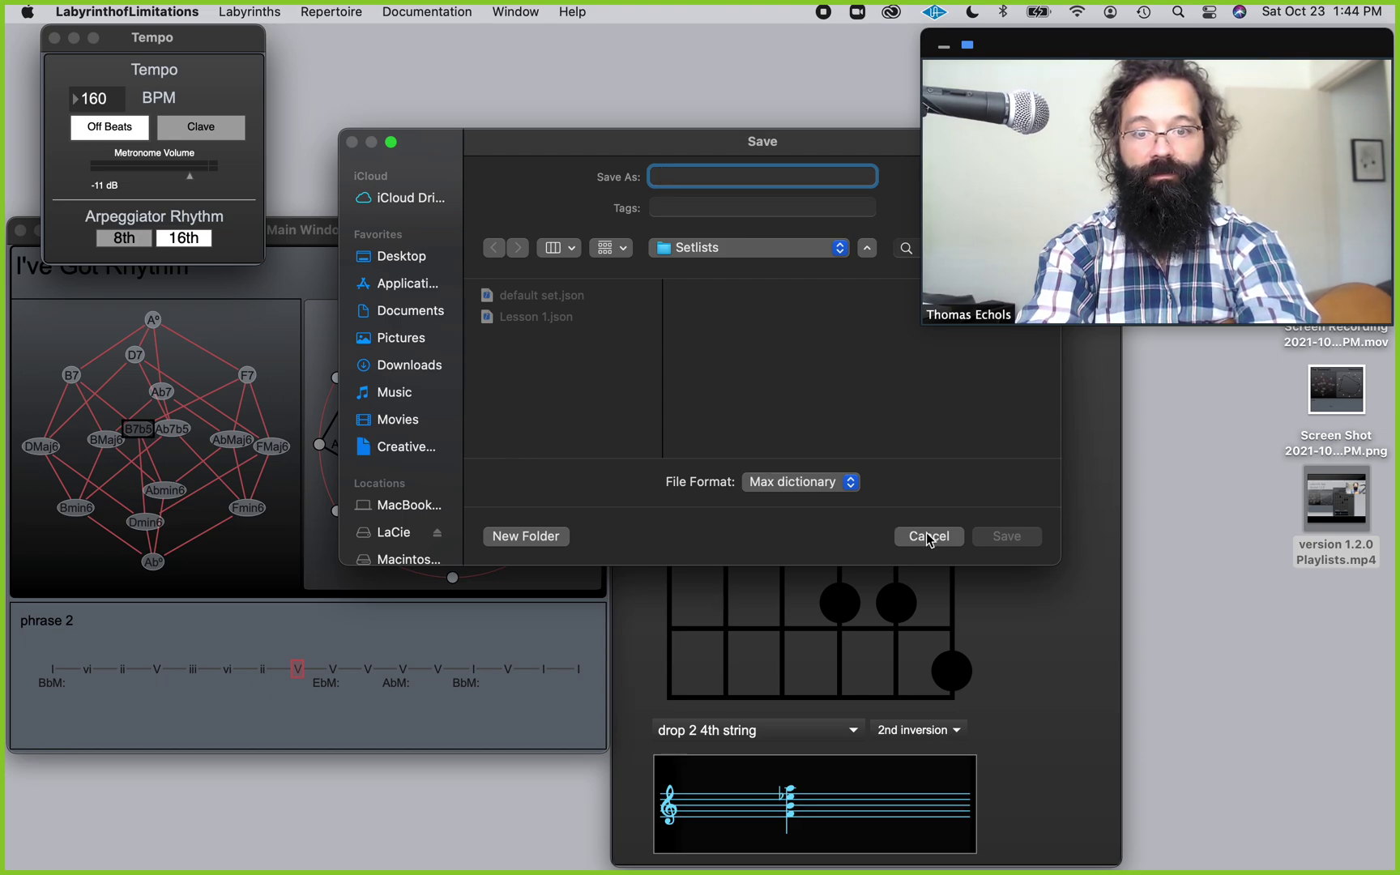
pyautogui.click(929, 537)
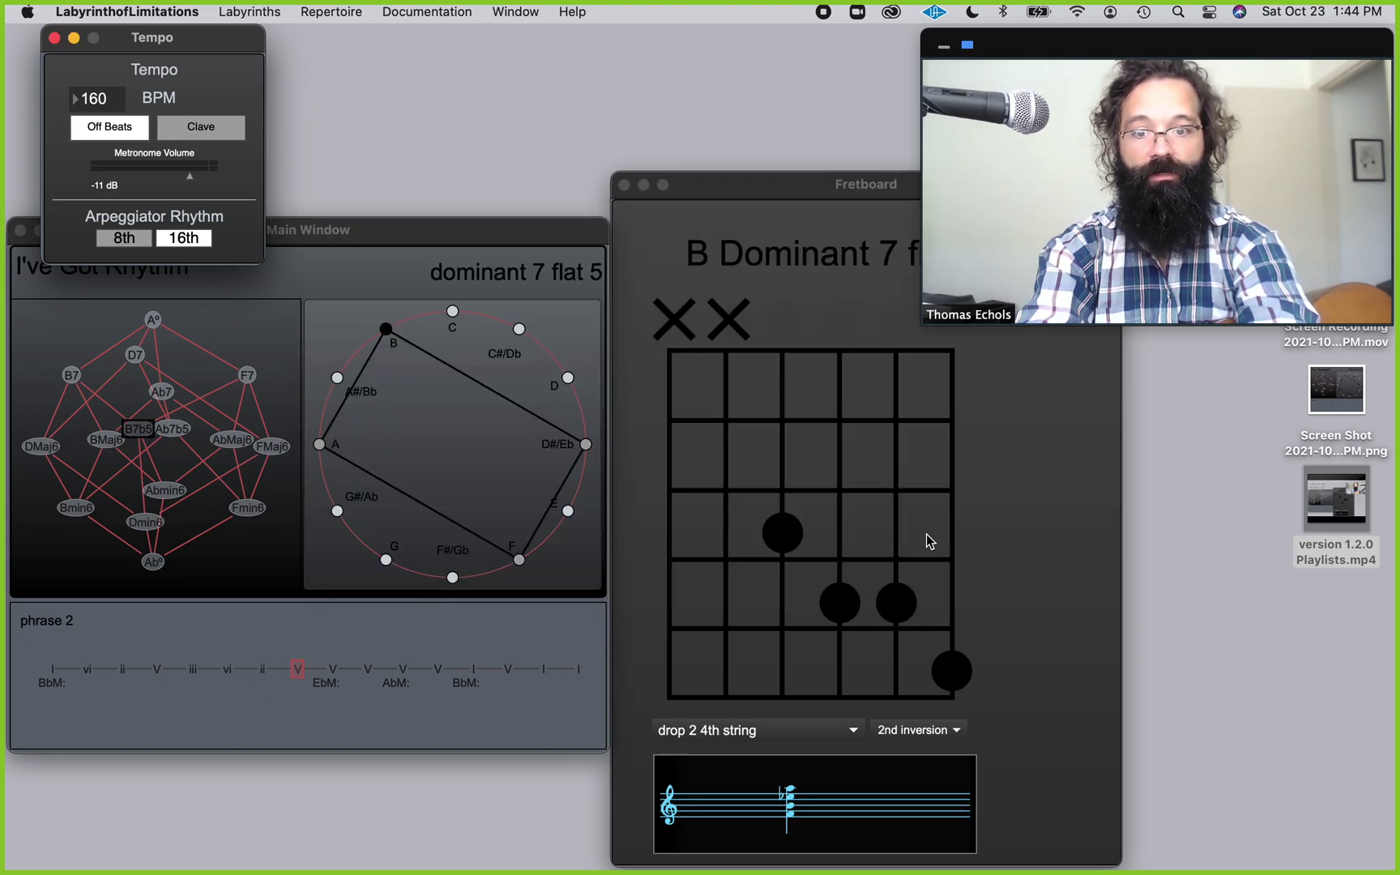
# Close the Tempo window.
pyautogui.click(54, 38)
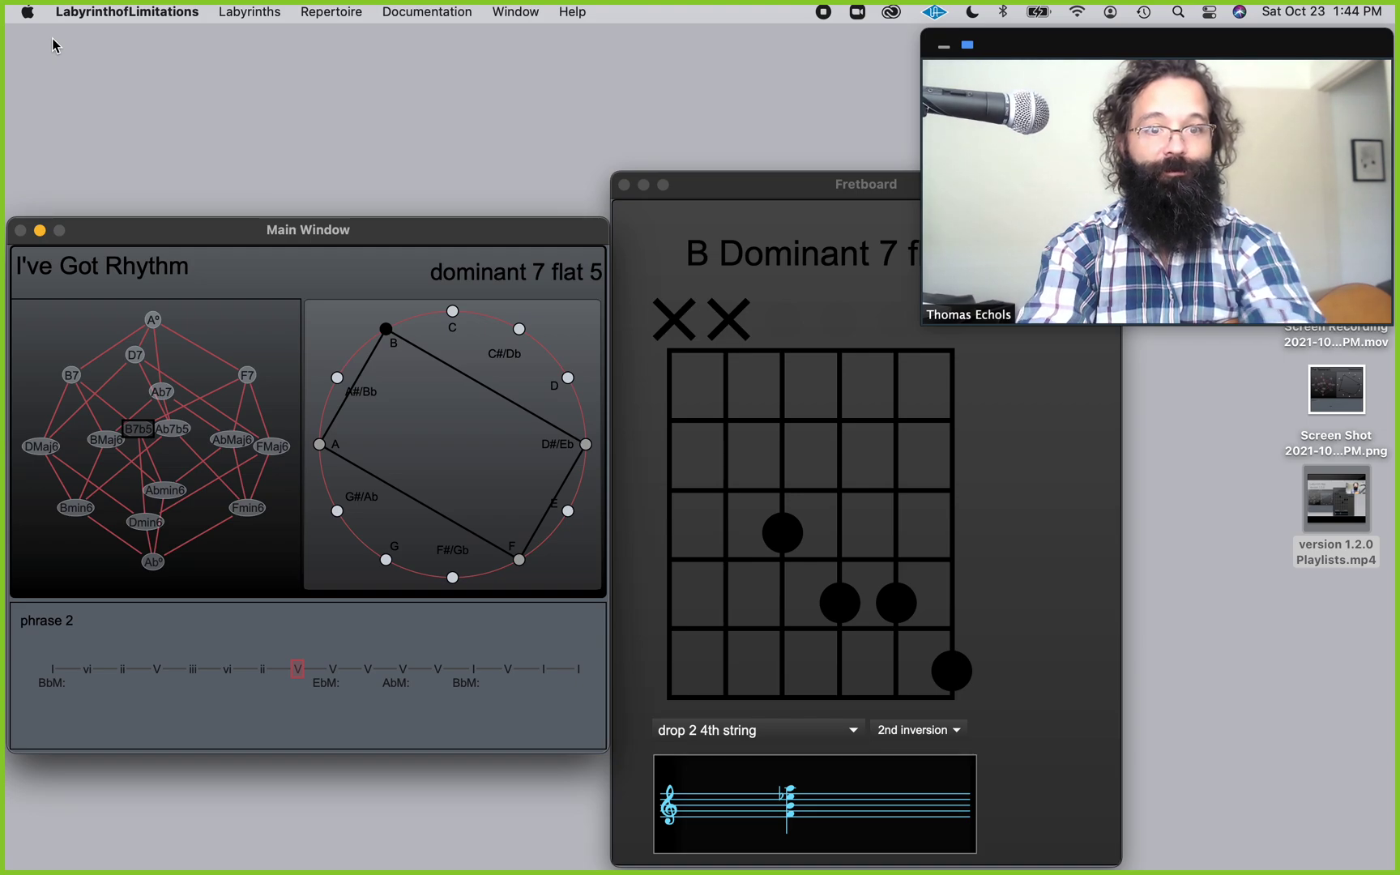